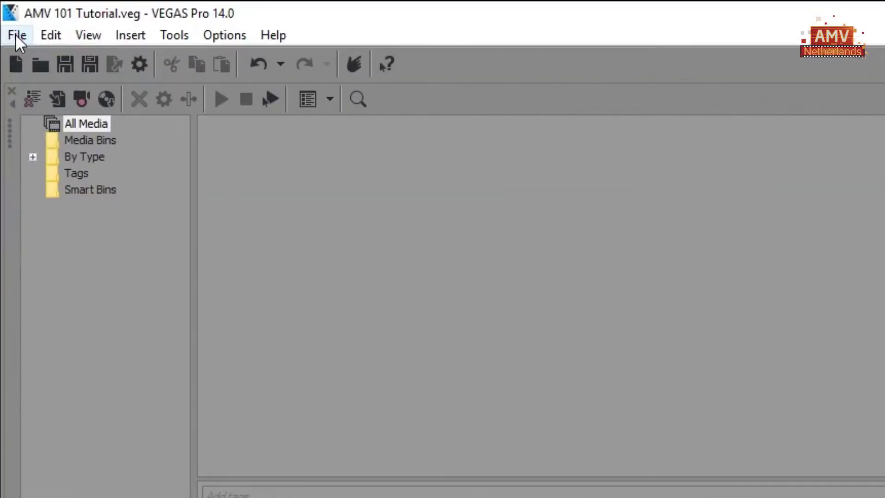
# Import the [Leopard-Raws] video file and the song Adelitas Way - Alive from the AMV 101 folder into the project.
pyautogui.click(8, 15)
pyautogui.moveTo(143, 243)
pyautogui.click(512, 244)
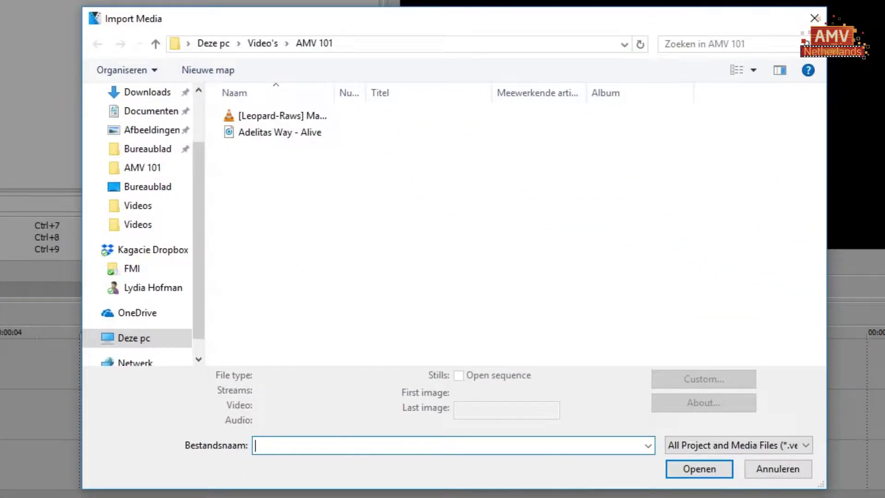
pyautogui.moveTo(297, 179); pyautogui.dragTo(271, 115)
pyautogui.click(713, 478)
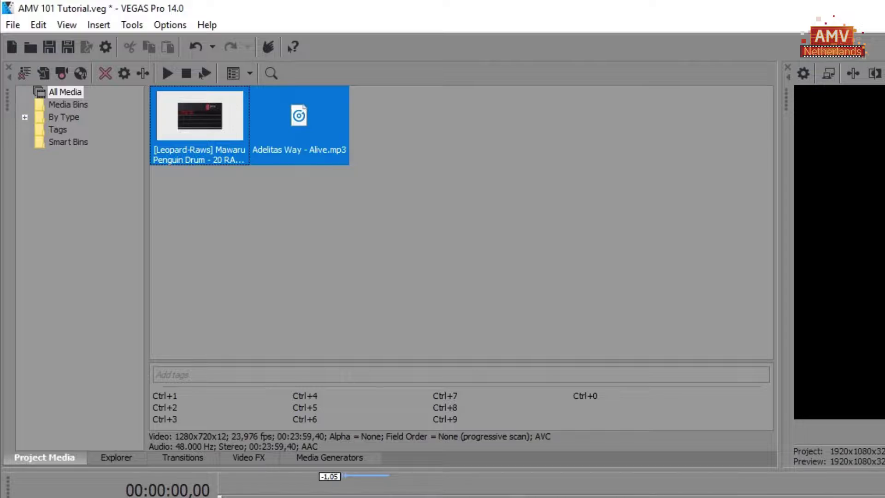
# Look through the available transitions and video effects.
pyautogui.click(191, 461)
pyautogui.click(263, 461)
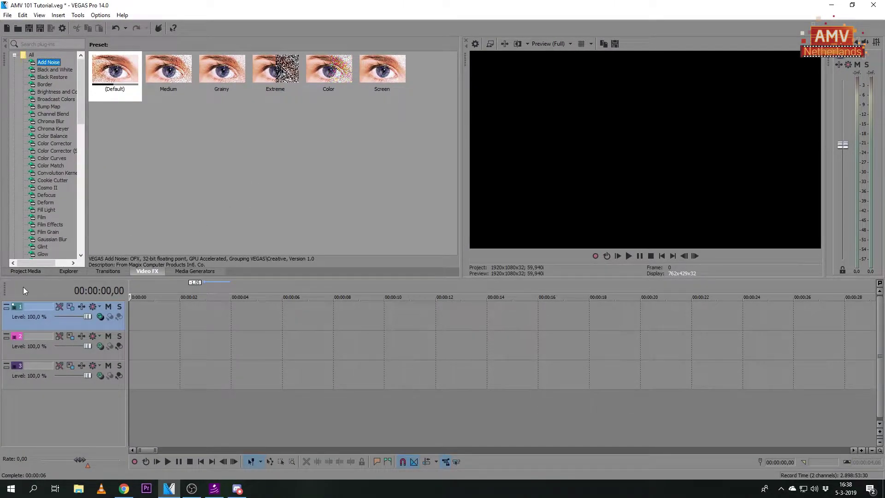
# Place both imported media files at the start of the first track, declining to match the project video settings to the media.
pyautogui.click(26, 272)
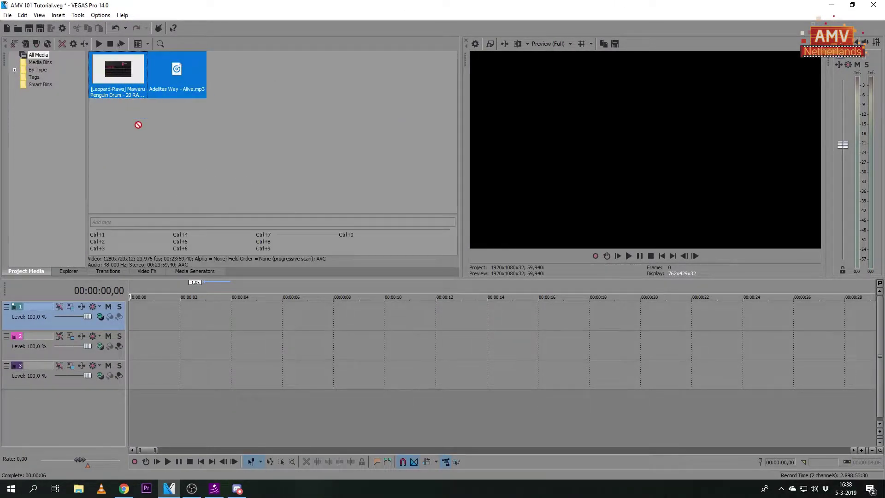
pyautogui.moveTo(139, 124); pyautogui.dragTo(130, 323)
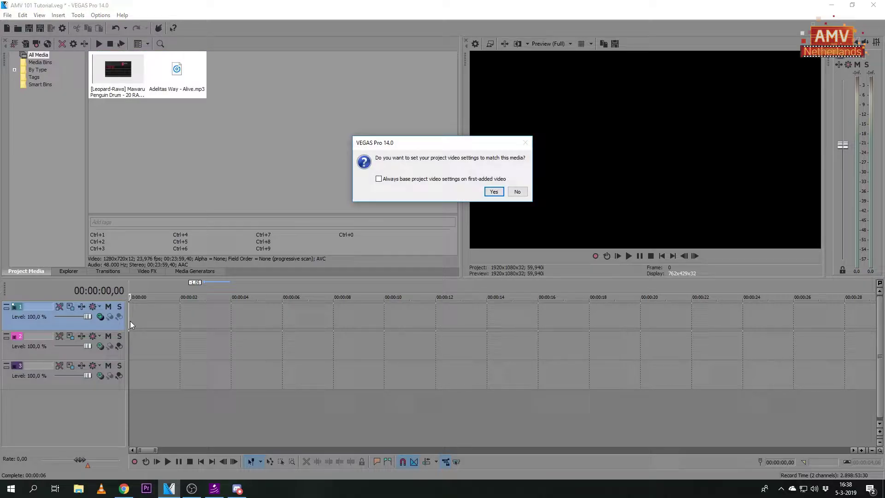
pyautogui.click(513, 191)
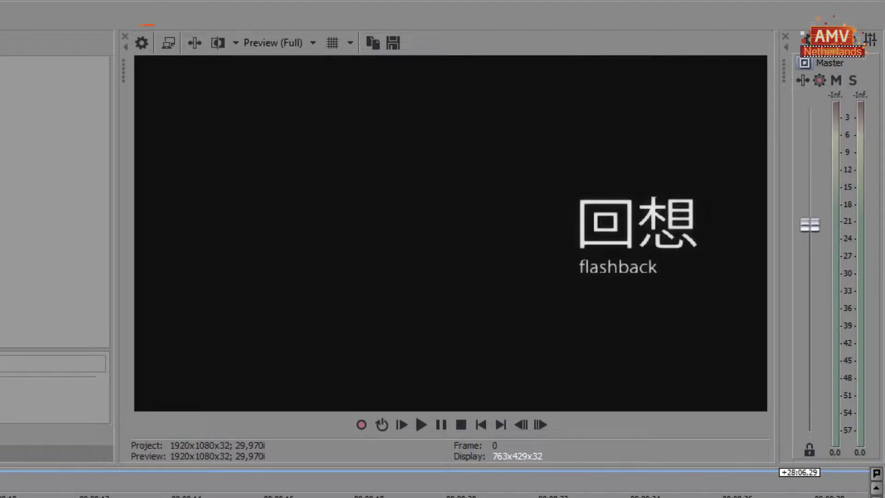
# Try the HD 1080-24p (1920x1080; 23,976 fps) template in the project's video properties with the frame rate changed to 29,970 (NTSC).
pyautogui.click(141, 42)
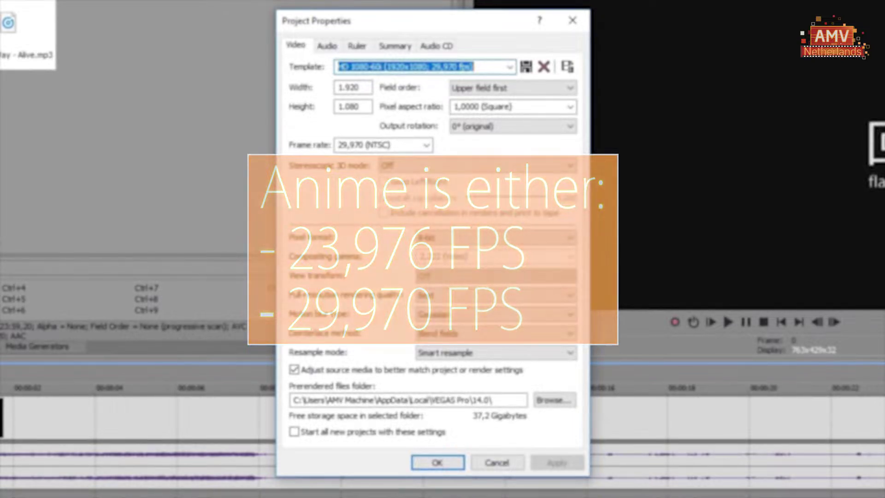
pyautogui.click(511, 67)
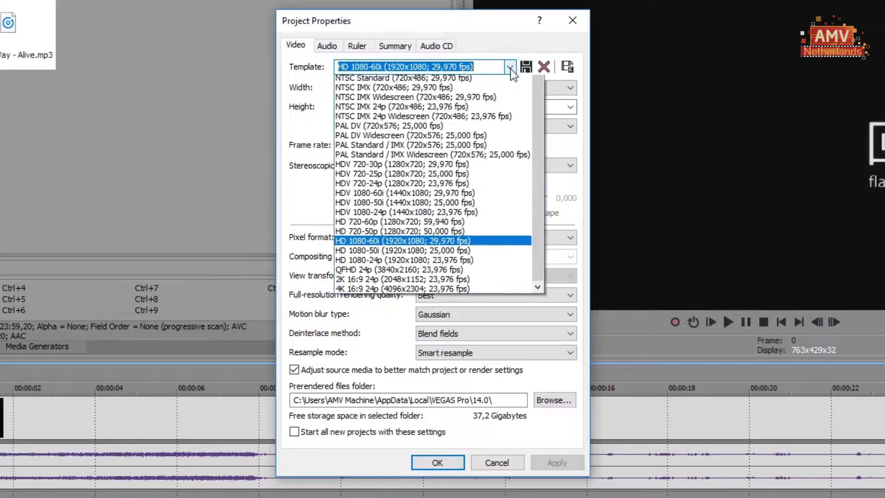
pyautogui.scroll(2, 415, 147)
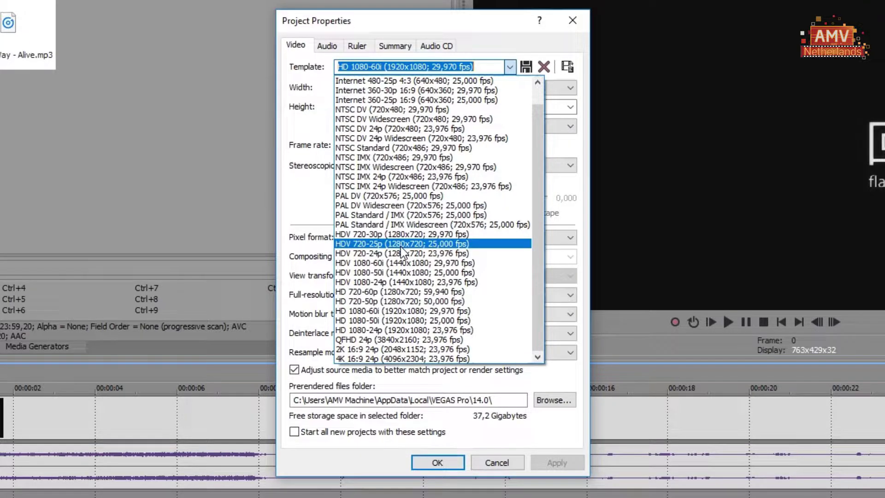
pyautogui.click(417, 330)
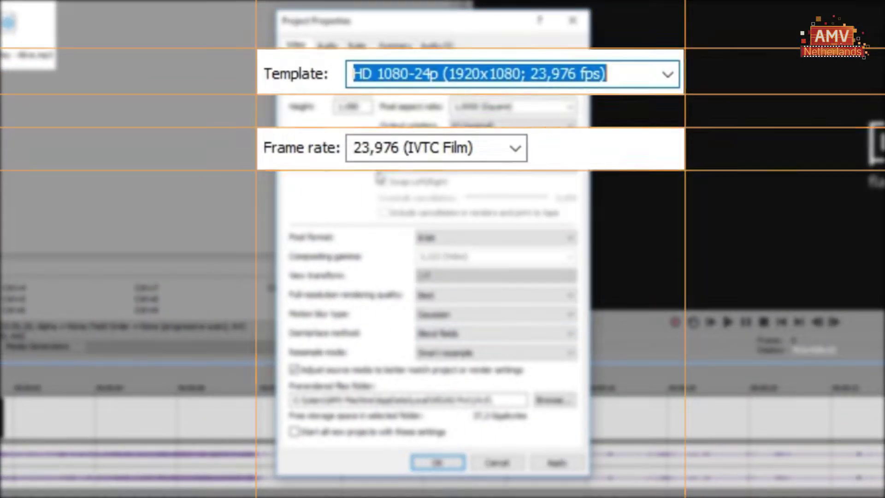
pyautogui.click(427, 145)
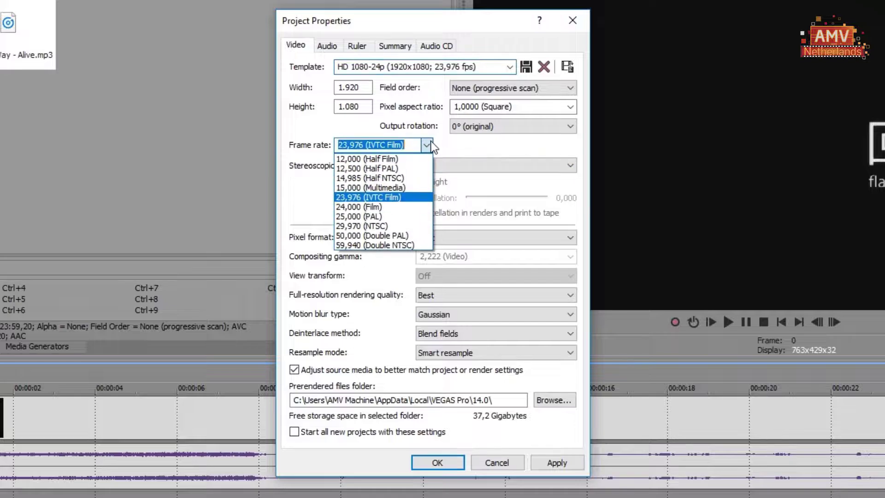
pyautogui.click(374, 229)
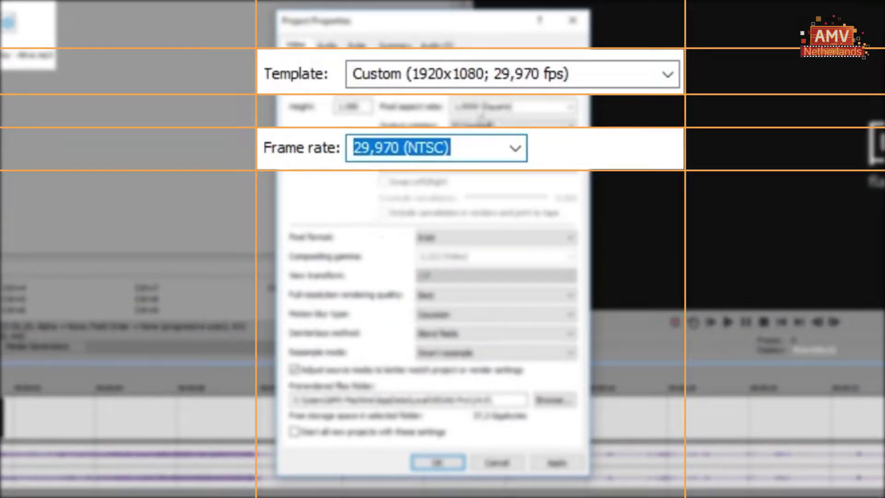
# Try the 720p project templates HDV 720-24p (1280x720; 23,976 fps) and HDV 720-30p (1280x720; 29,970 fps).
pyautogui.click(510, 67)
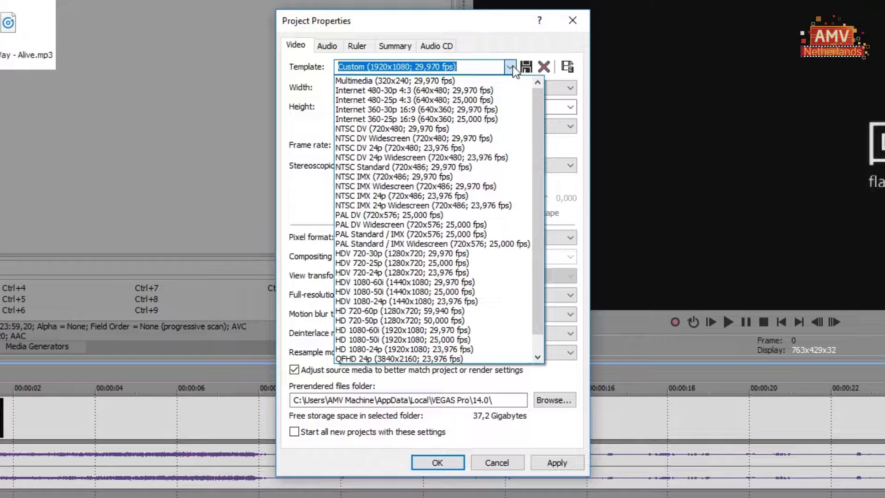
pyautogui.click(391, 272)
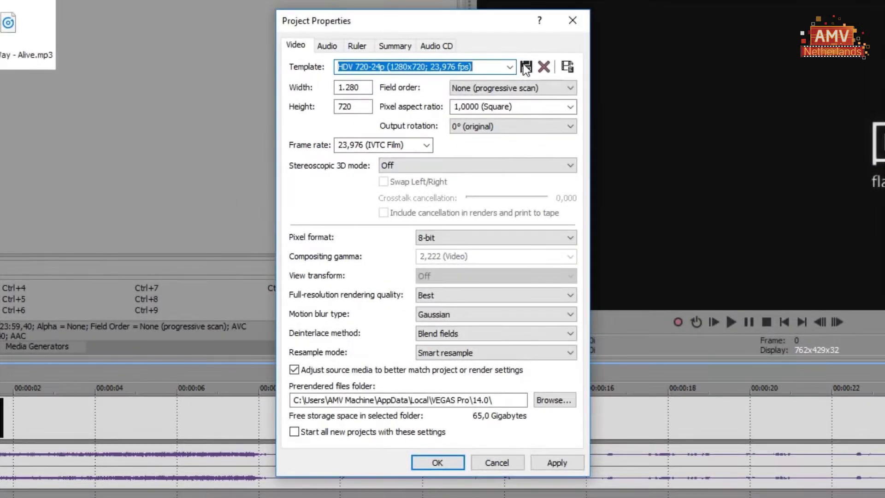
pyautogui.click(510, 68)
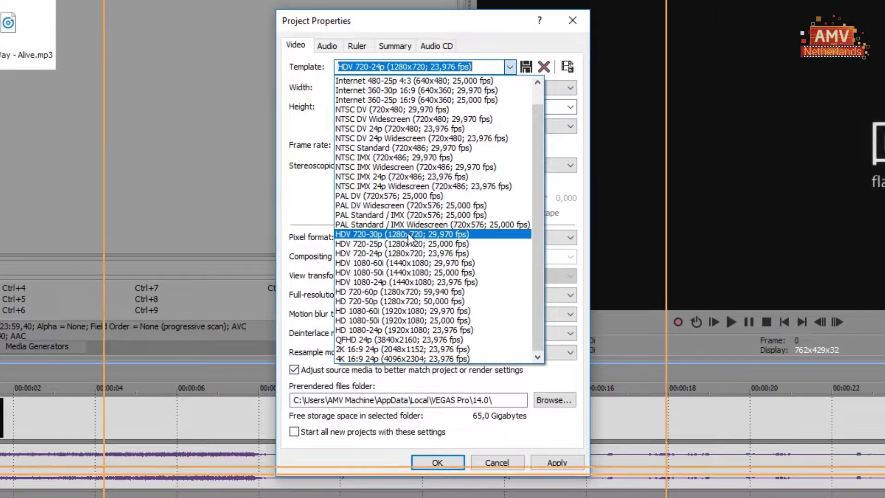
pyautogui.click(409, 236)
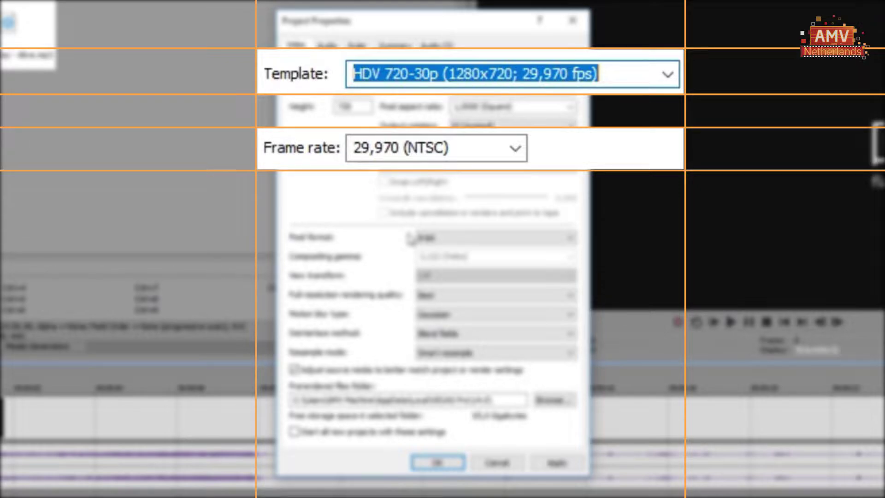
# Apply the HDV 720-24p (1280x720; 23,976 fps) template with full-resolution rendering quality set to Best.
pyautogui.click(511, 68)
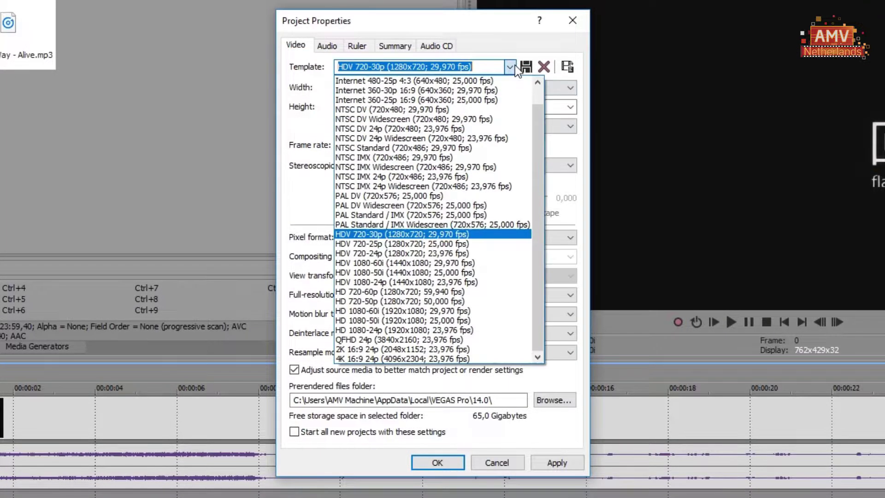
pyautogui.click(407, 253)
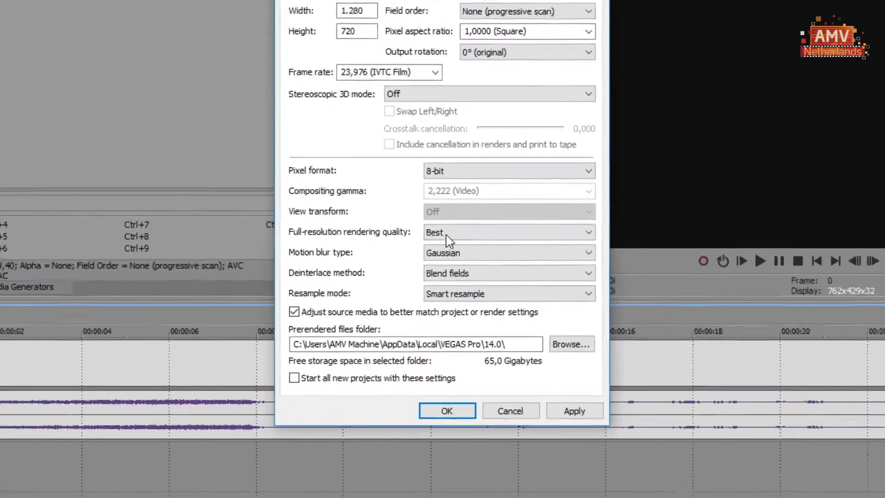
pyautogui.click(448, 239)
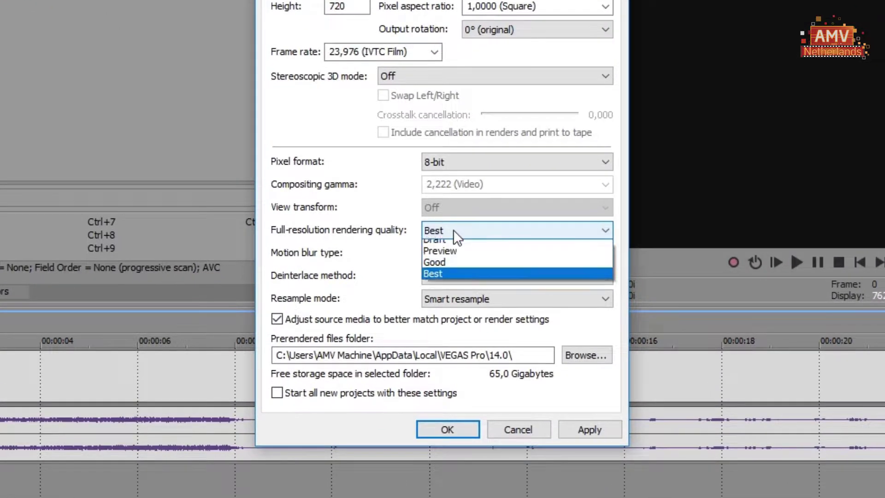
pyautogui.click(441, 281)
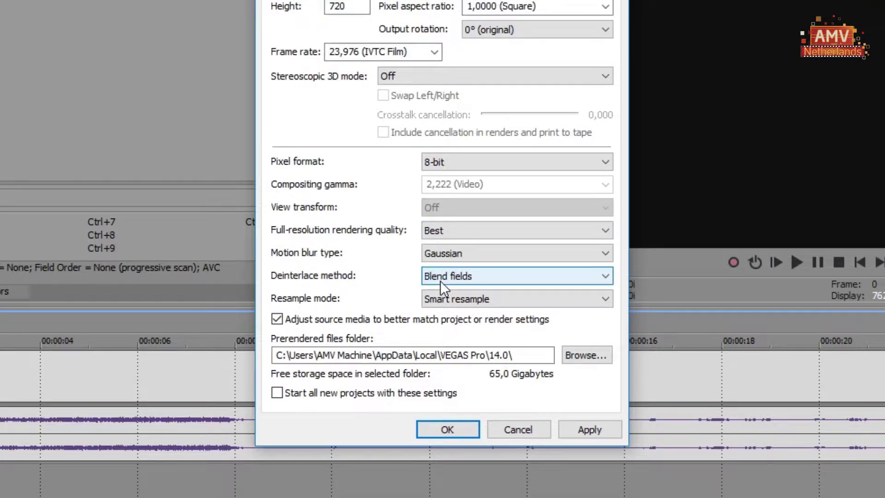
pyautogui.click(600, 435)
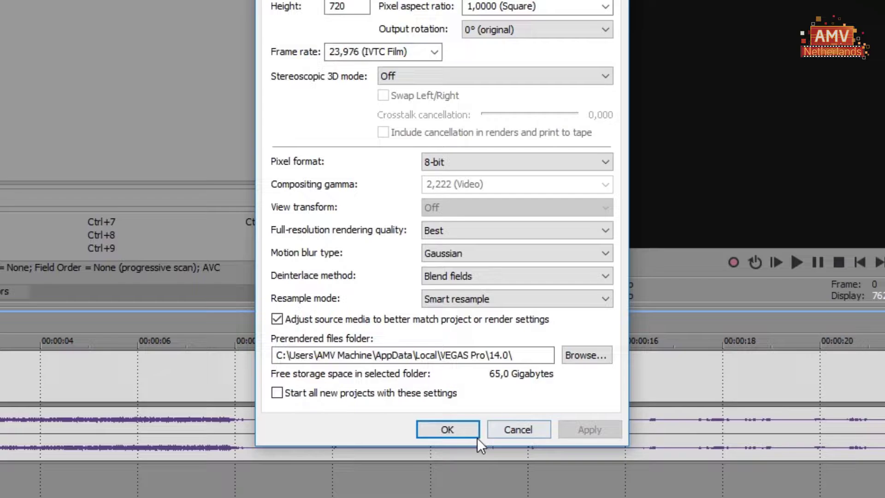
pyautogui.click(448, 431)
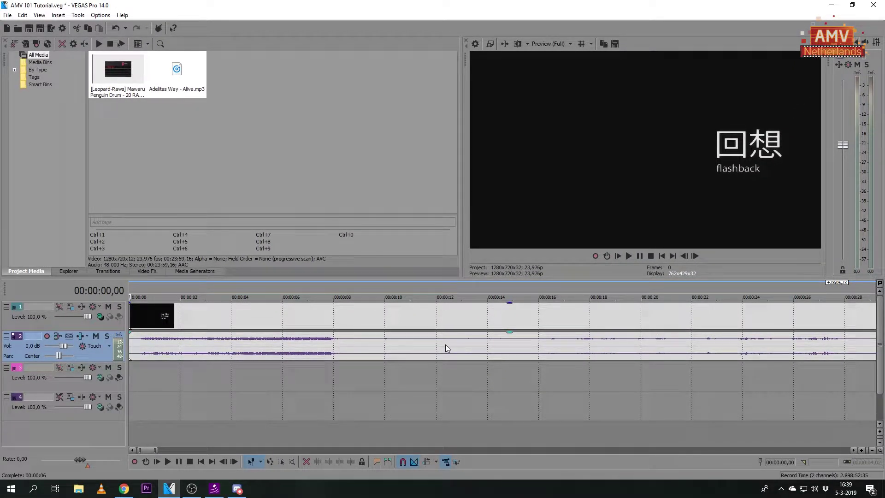
# Change a switch setting of the video event on the first track.
pyautogui.click(421, 314)
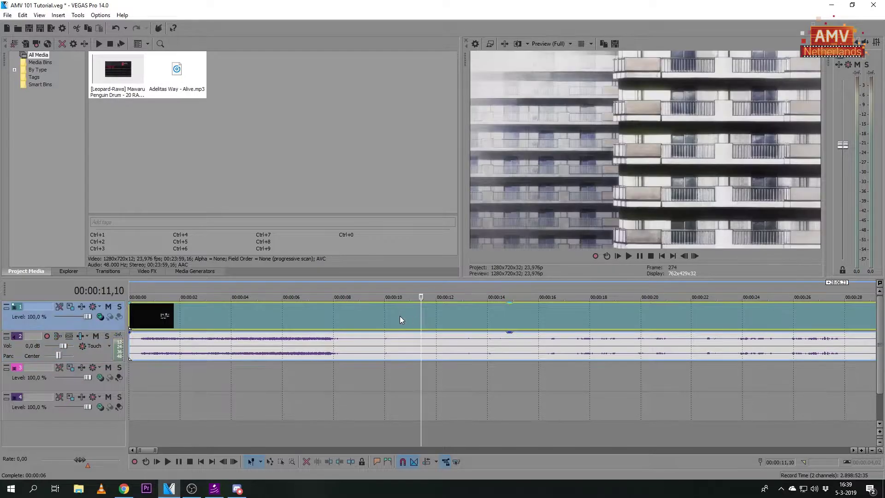
pyautogui.rightClick(400, 317)
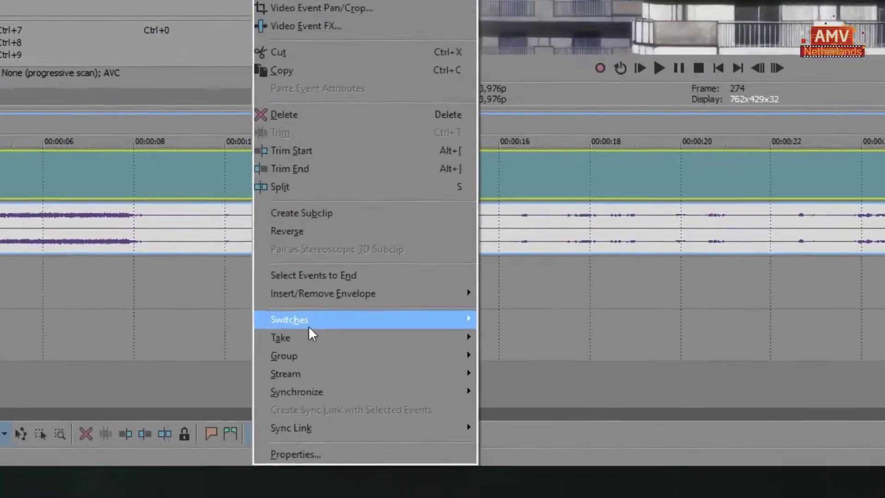
pyautogui.moveTo(380, 329)
pyautogui.click(572, 453)
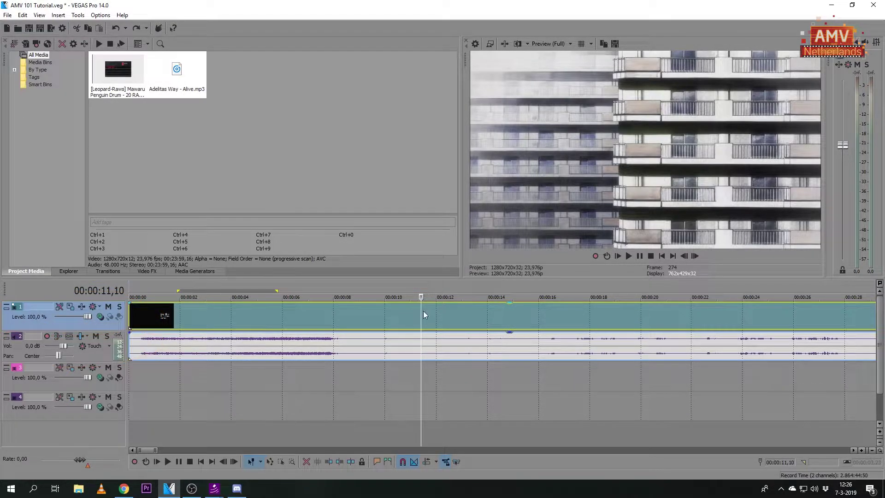
# Ungroup the video event from its original audio and delete that audio event from the second track.
pyautogui.moveTo(393, 318); pyautogui.dragTo(366, 325)
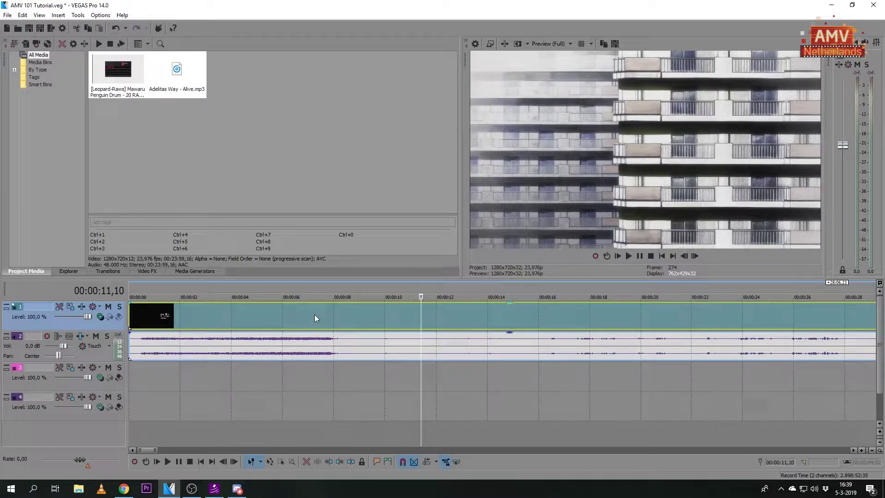
pyautogui.click(316, 318)
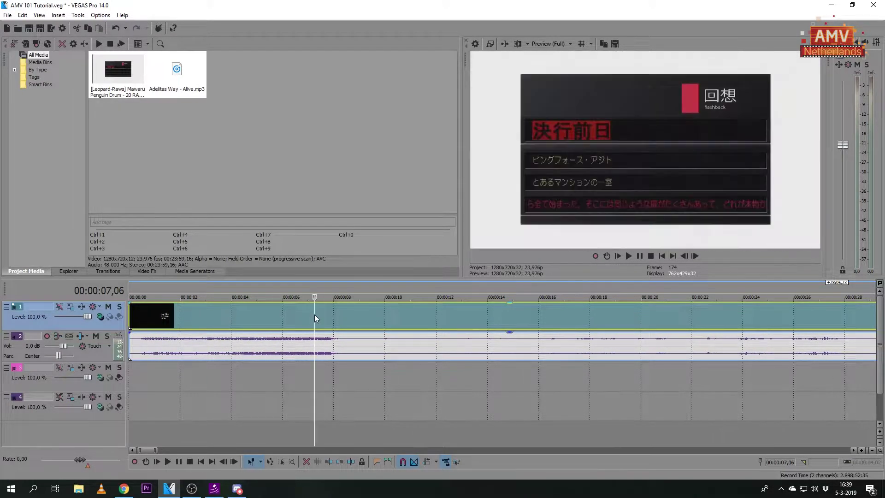
pyautogui.hotkey('ctrl', 'u')
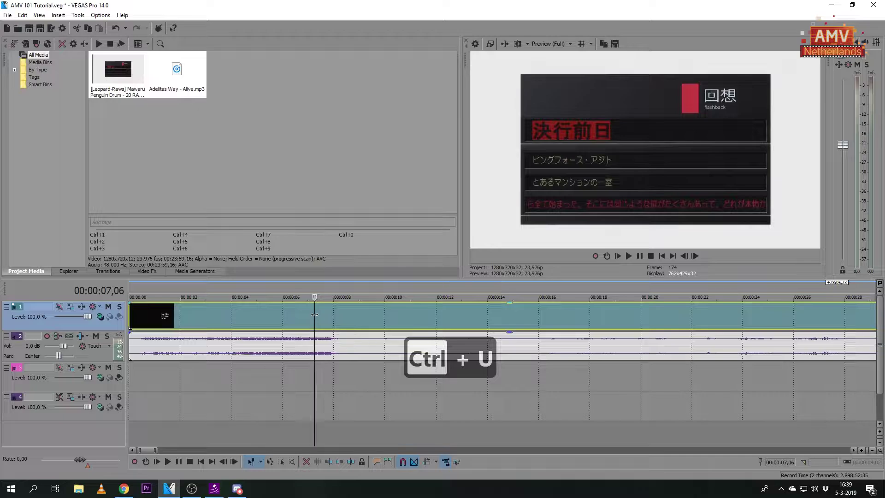
pyautogui.click(308, 351)
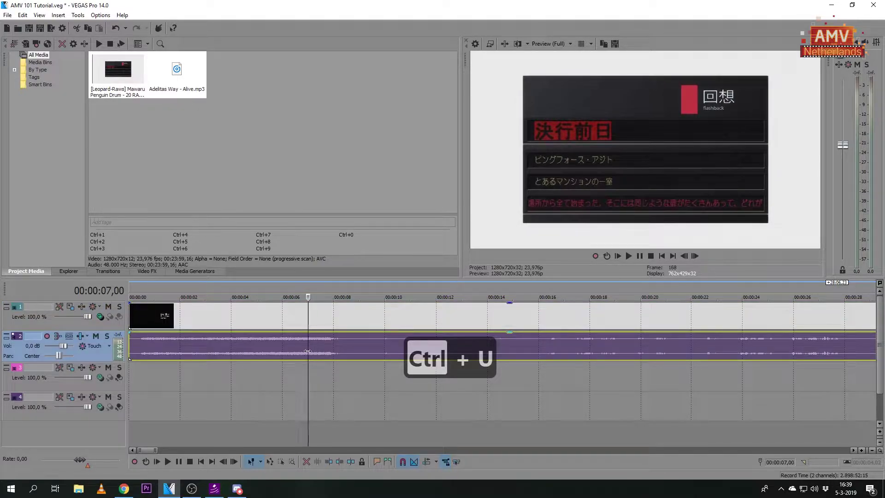
pyautogui.press('Delete')
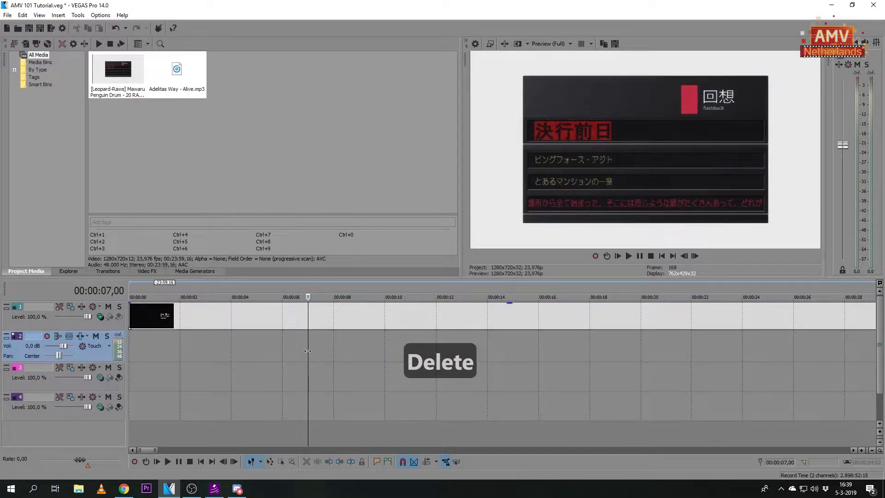
# Move the song's audio event on the second track to the start of the timeline.
pyautogui.scroll(-10, 314, 353)
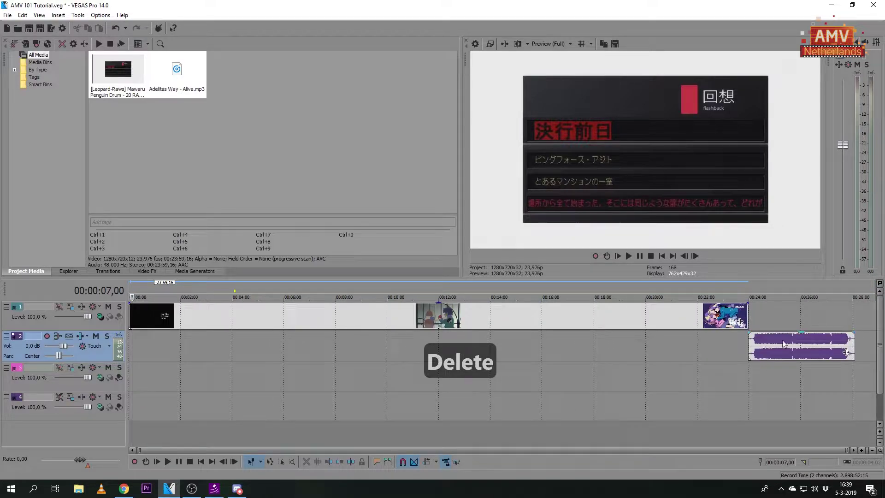
pyautogui.moveTo(785, 345); pyautogui.dragTo(119, 361)
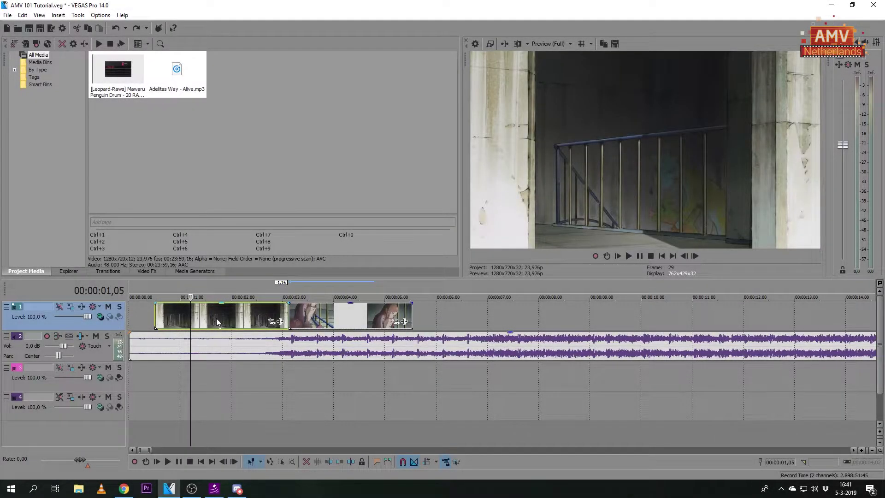
# Try splitting the first video clip at 00:00:01,21 and undo the split.
pyautogui.click(224, 315)
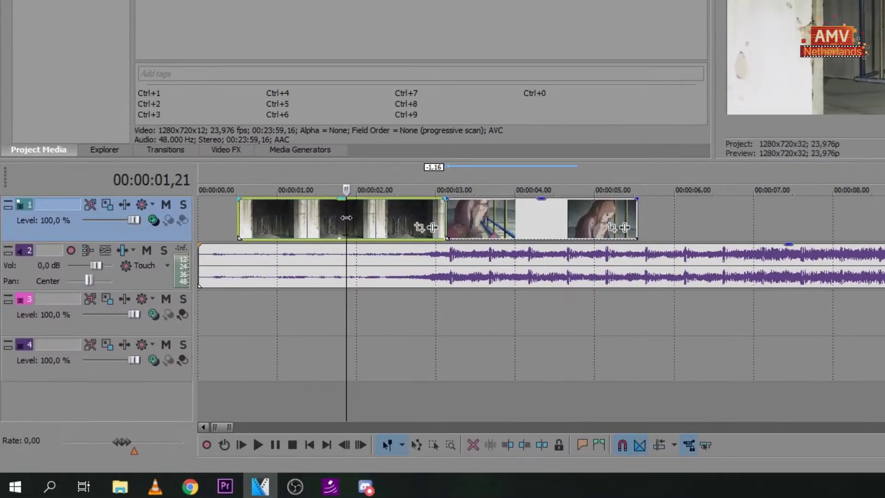
pyautogui.press('s')
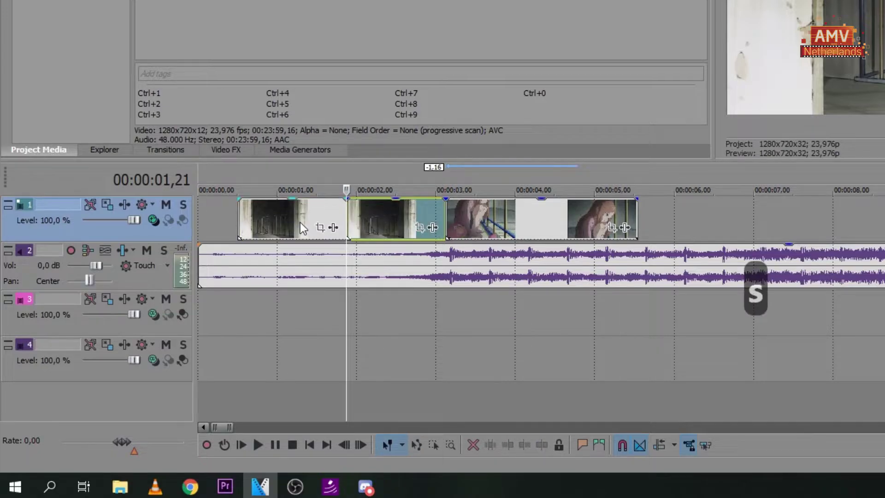
pyautogui.click(300, 222)
pyautogui.hotkey('ctrl', 'z')
# Move the first clip 10 frames later so it overlaps the second in a crossfade about 13 frames long, and play back the result.
pyautogui.moveTo(443, 212); pyautogui.dragTo(474, 220)
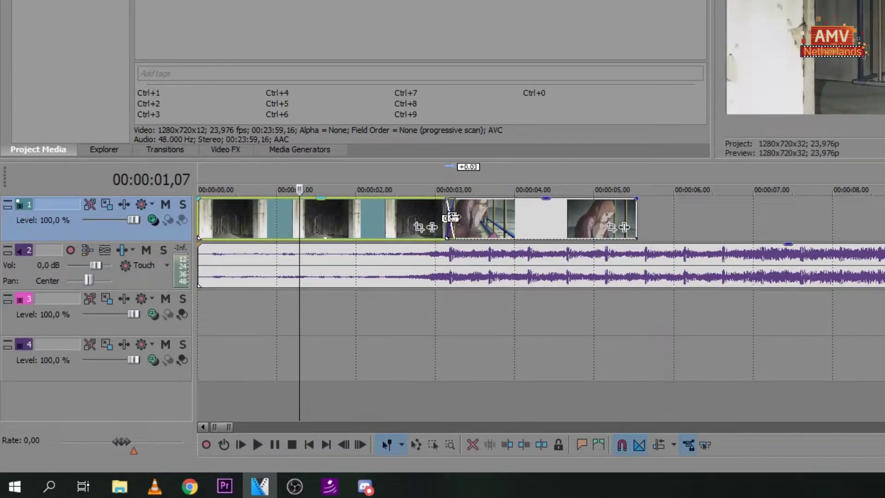
pyautogui.moveTo(385, 217); pyautogui.dragTo(422, 224)
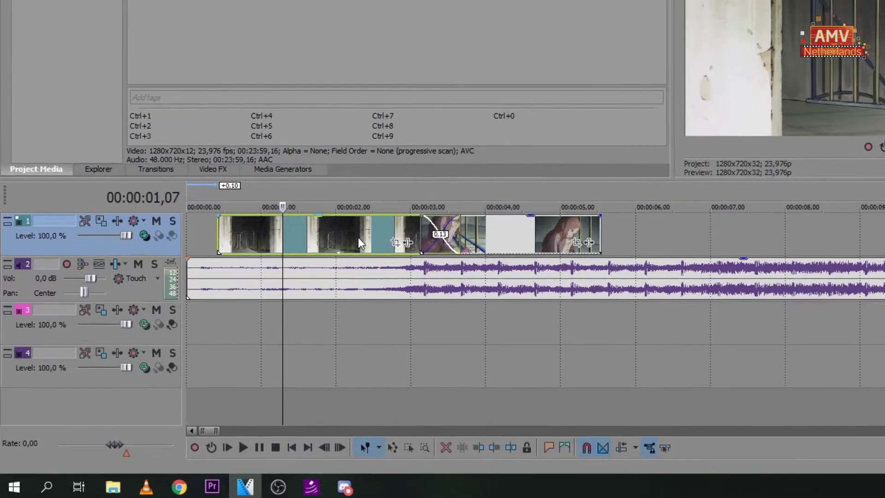
pyautogui.click(380, 227)
pyautogui.press('space')
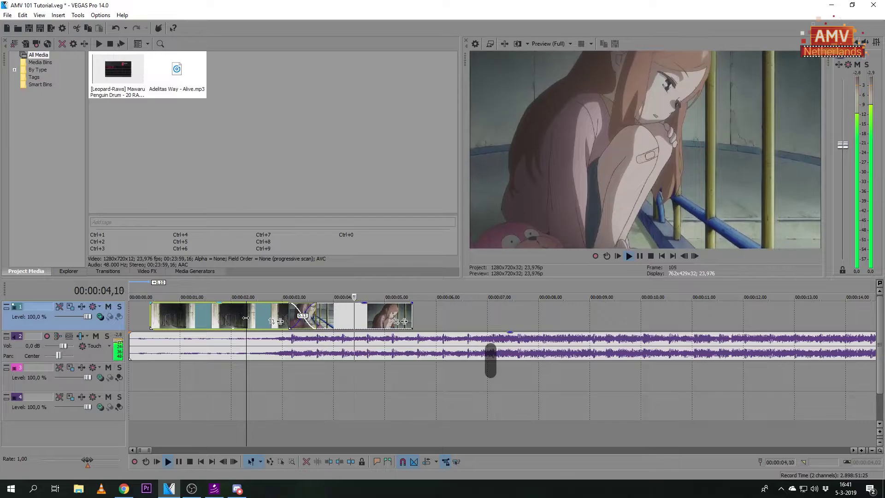
pyautogui.press('space')
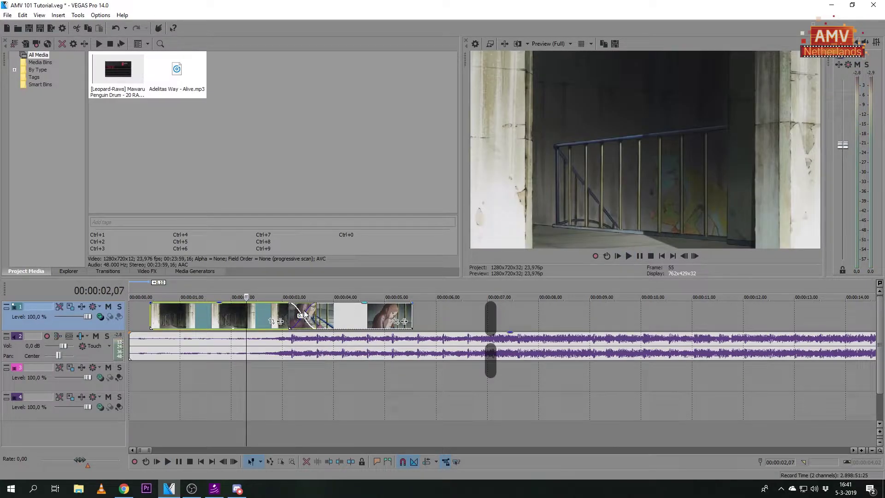
# Change the crossfade's fade type to the first curve pair of the second column and play back the transition.
pyautogui.scroll(5, 304, 315)
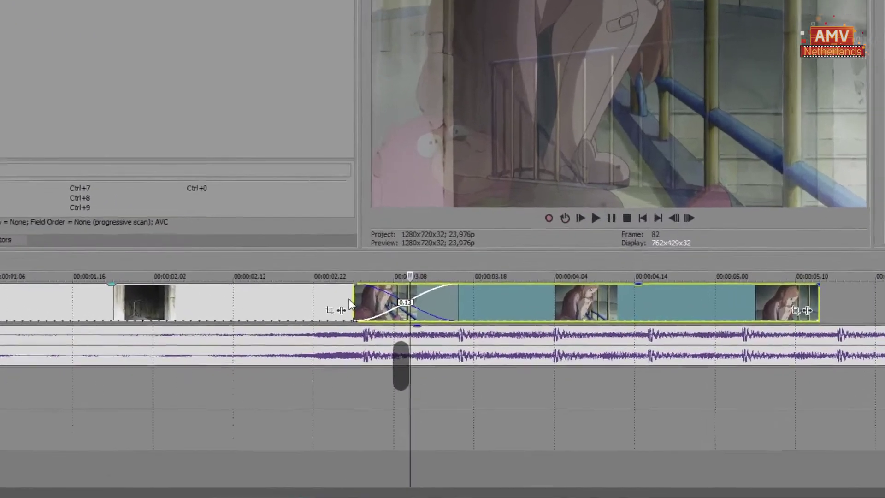
pyautogui.rightClick(512, 317)
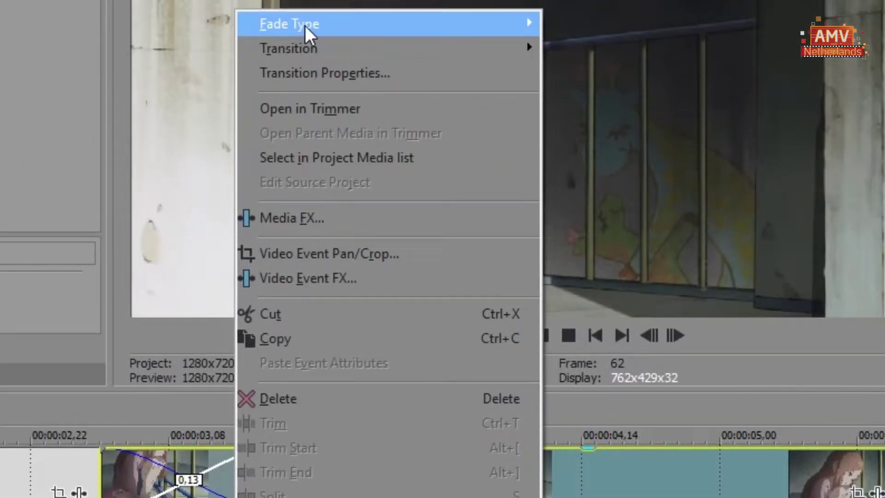
pyautogui.moveTo(265, 37)
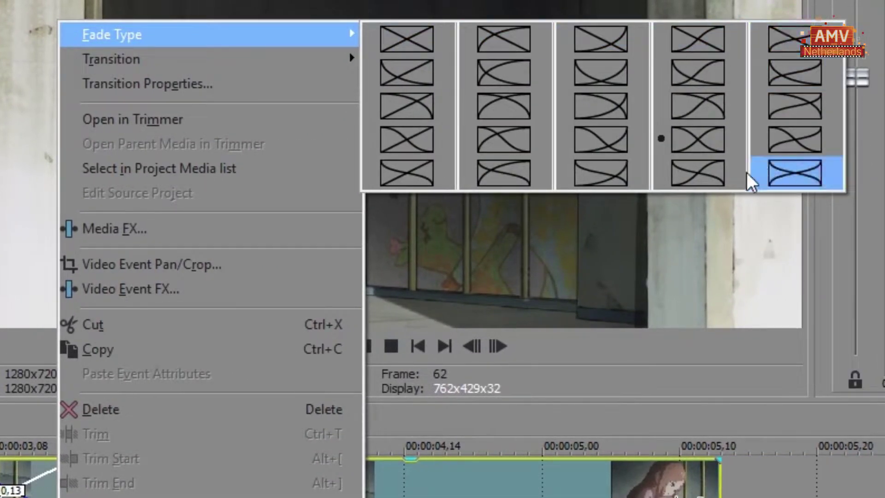
pyautogui.click(500, 43)
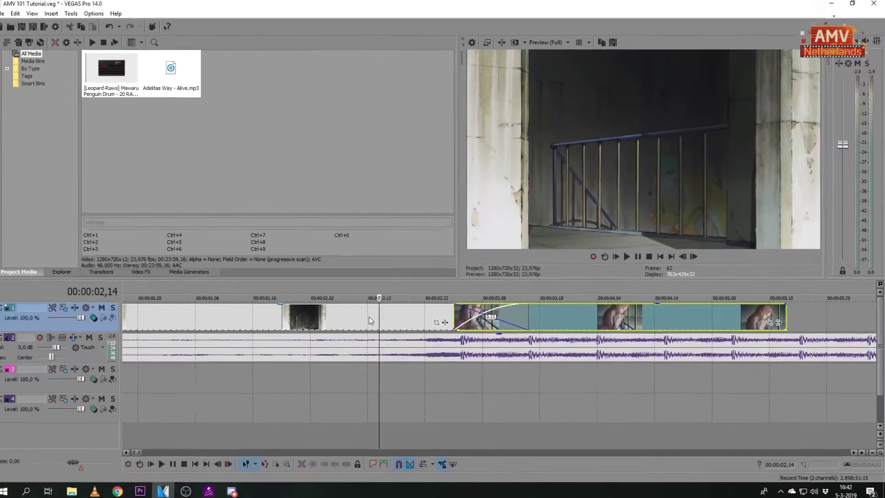
pyautogui.click(369, 317)
pyautogui.press('space')
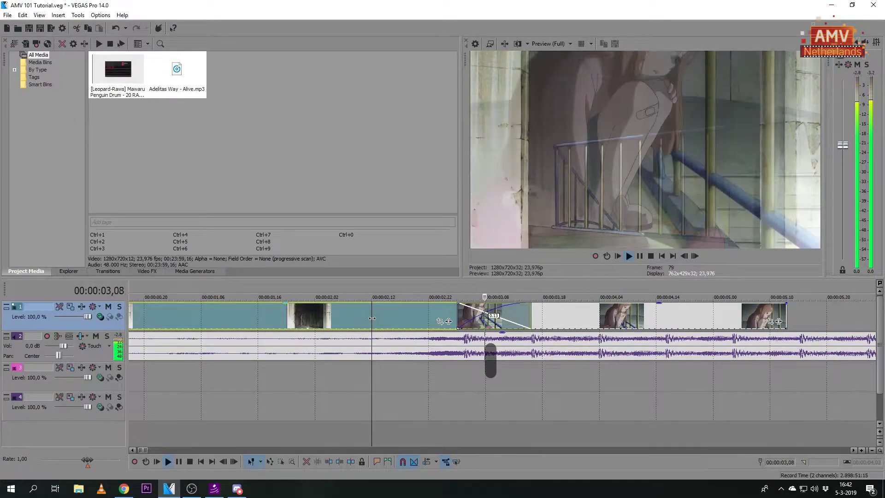
pyautogui.press('space')
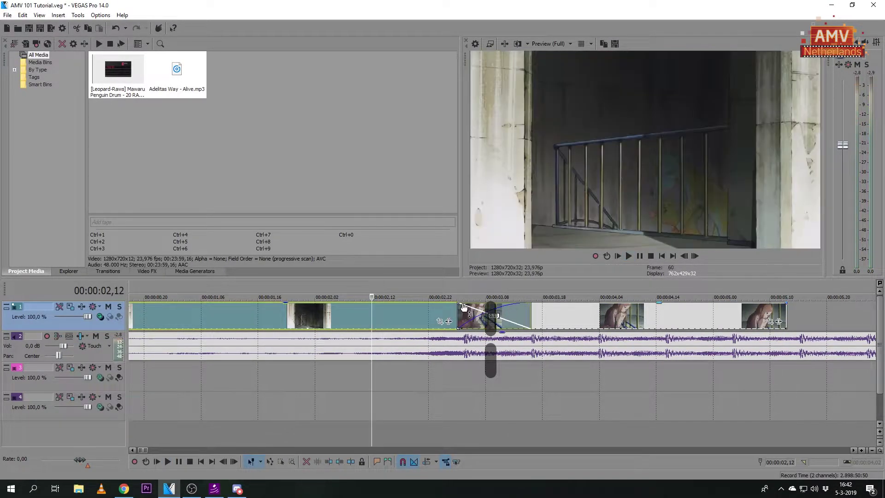
# Change the crossfade's fade type to the first curve pair of the third column and play back the transition.
pyautogui.click(491, 313)
pyautogui.rightClick(491, 313)
pyautogui.moveTo(552, 127)
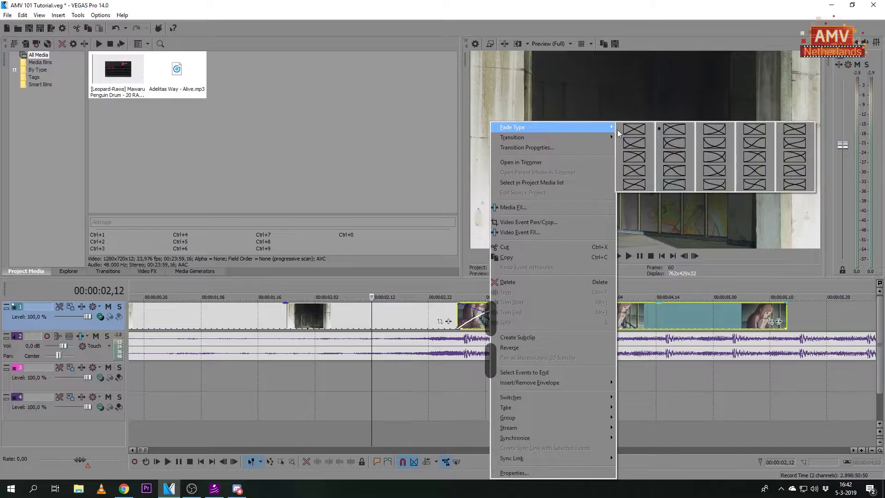
pyautogui.click(703, 132)
pyautogui.click(412, 312)
pyautogui.press('space')
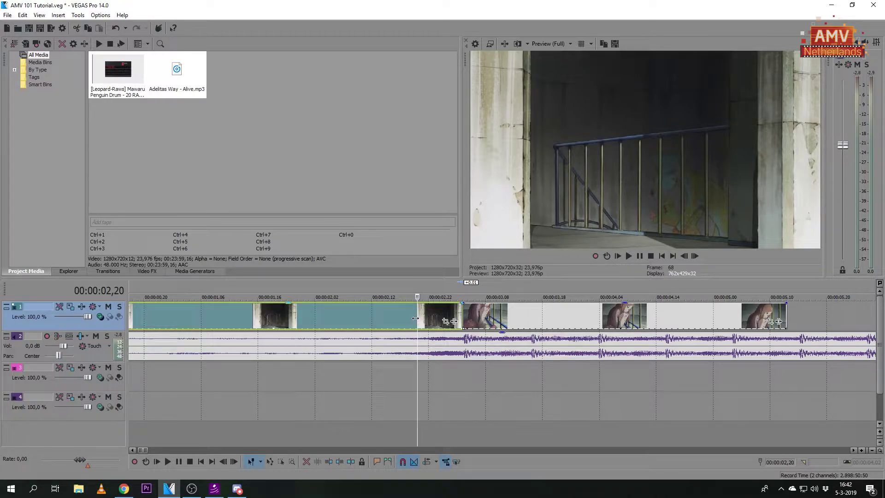
# Add a short fade-out to the end of the first clip and a short fade-in to the start of the second clip.
pyautogui.scroll(-2, 398, 319)
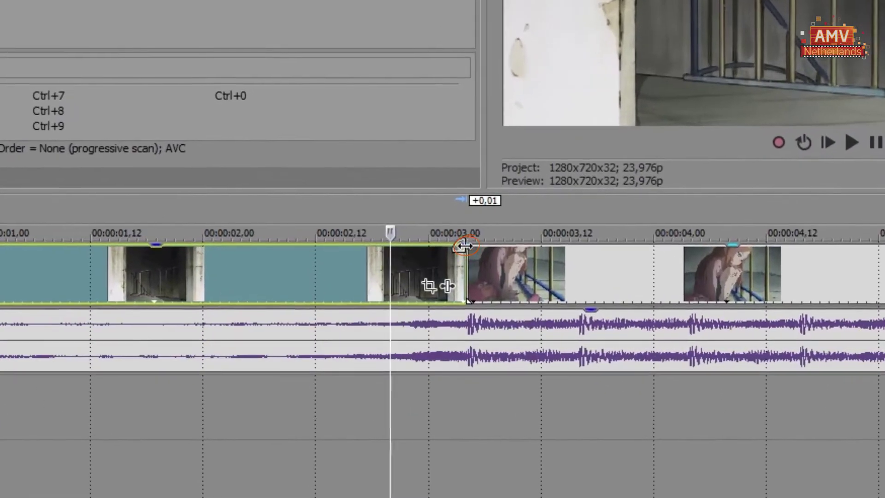
pyautogui.moveTo(468, 245); pyautogui.dragTo(409, 253)
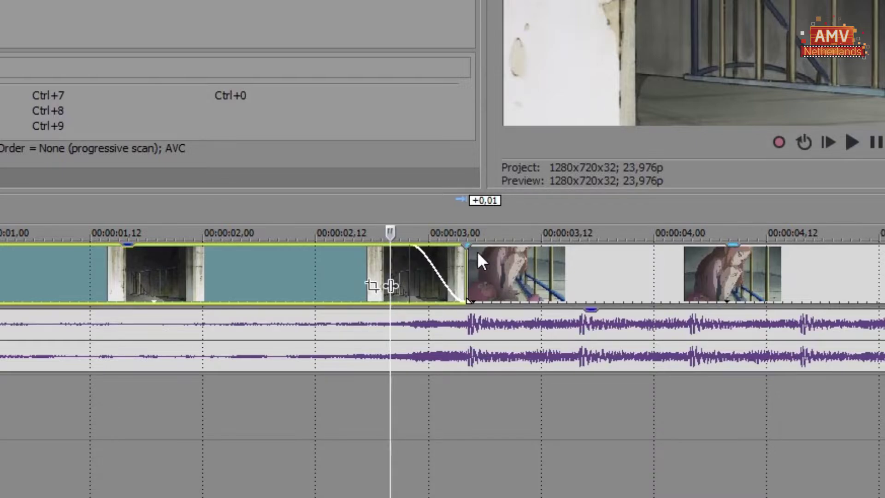
pyautogui.moveTo(462, 243); pyautogui.dragTo(529, 264)
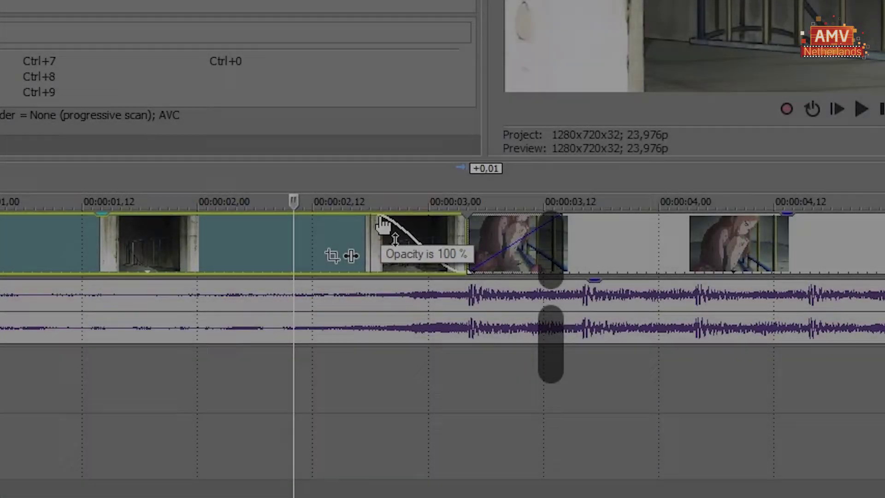
# Set the first clip's fade-out and the second clip's fade-in to the first curve type and preview them.
pyautogui.rightClick(380, 214)
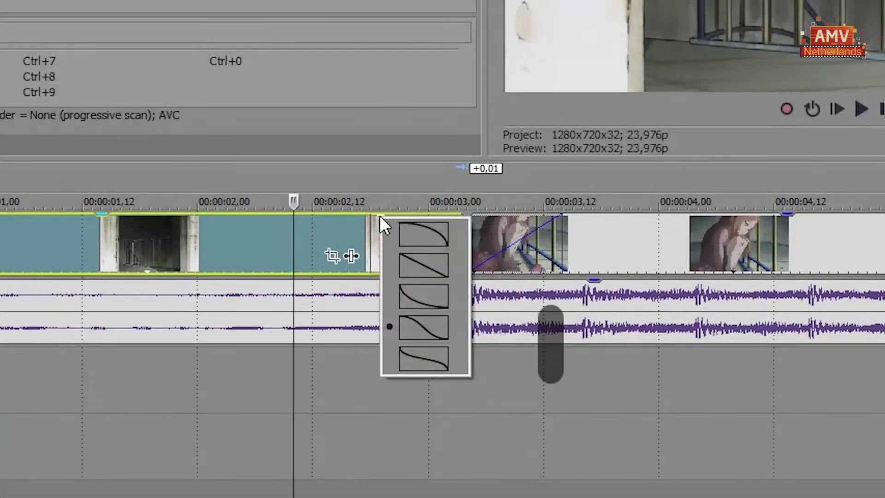
pyautogui.click(406, 229)
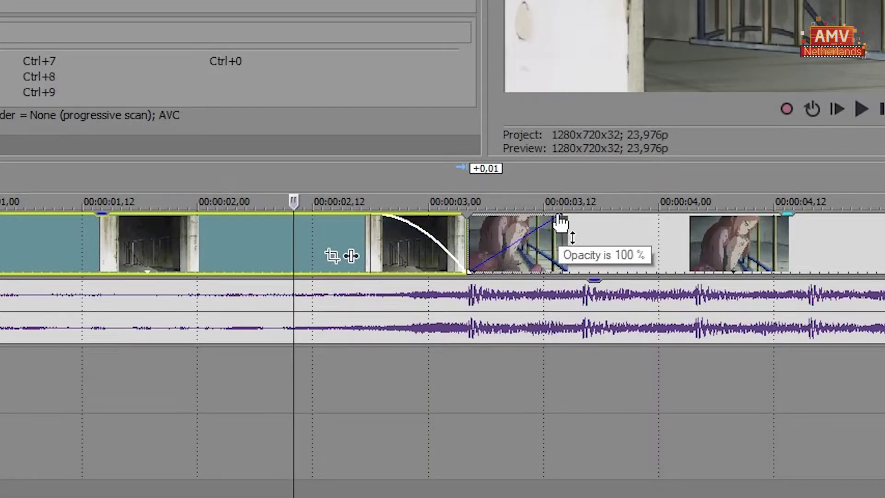
pyautogui.rightClick(560, 226)
pyautogui.click(595, 233)
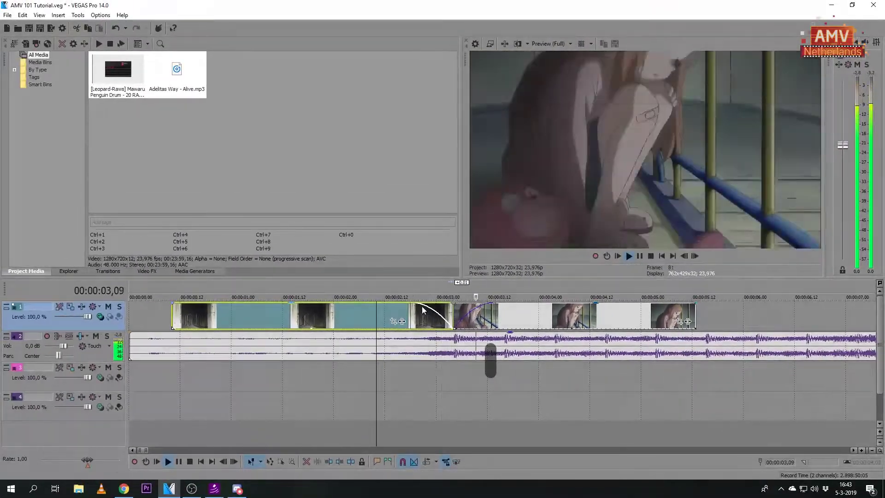
pyautogui.press('space')
# Change the first clip's fade-out to the third curve type and play back the result.
pyautogui.rightClick(413, 303)
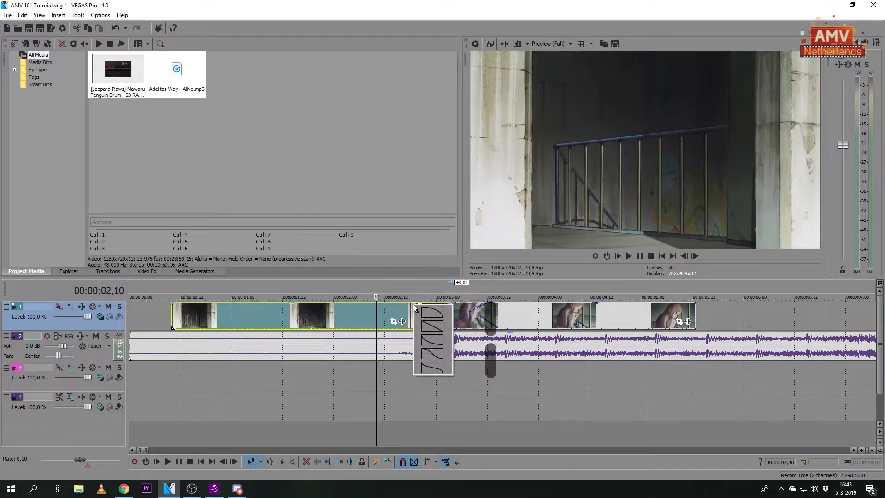
pyautogui.click(429, 335)
pyautogui.press('space')
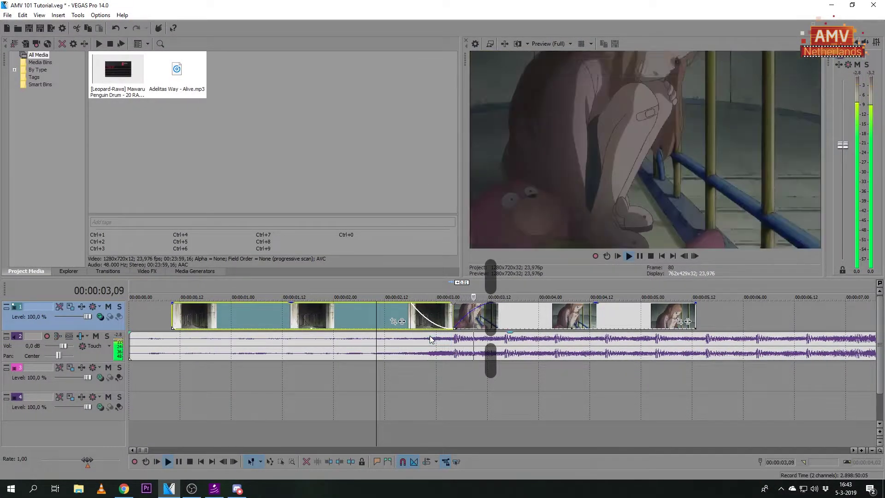
pyautogui.press('space')
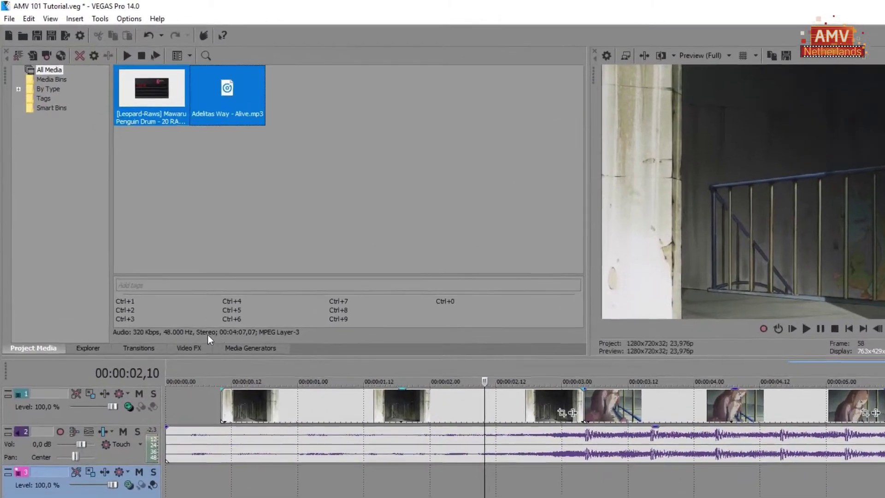
# Show the presets of the Flash transition.
pyautogui.click(107, 271)
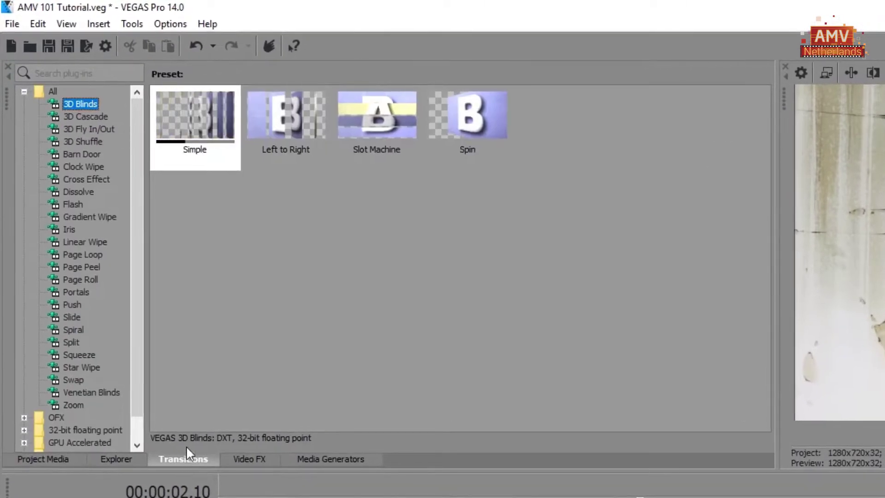
pyautogui.click(73, 202)
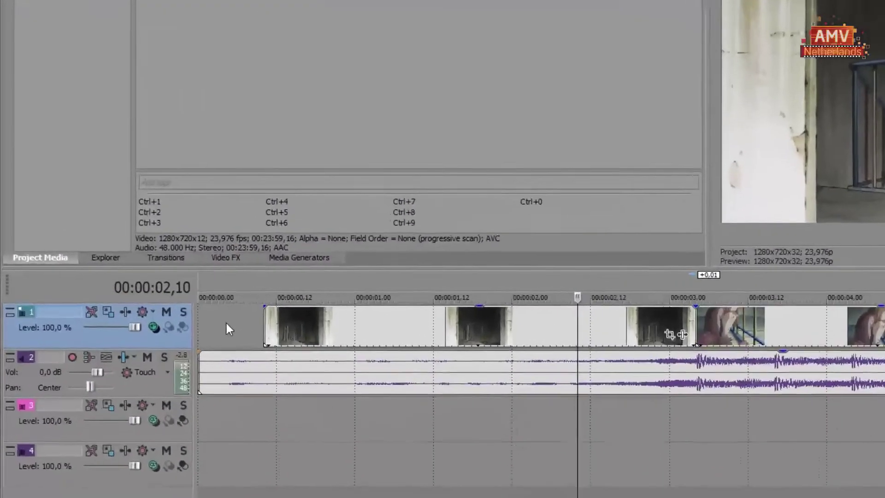
# Insert a new video track above the clips and set its compositing mode to Add.
pyautogui.rightClick(148, 313)
pyautogui.click(318, 178)
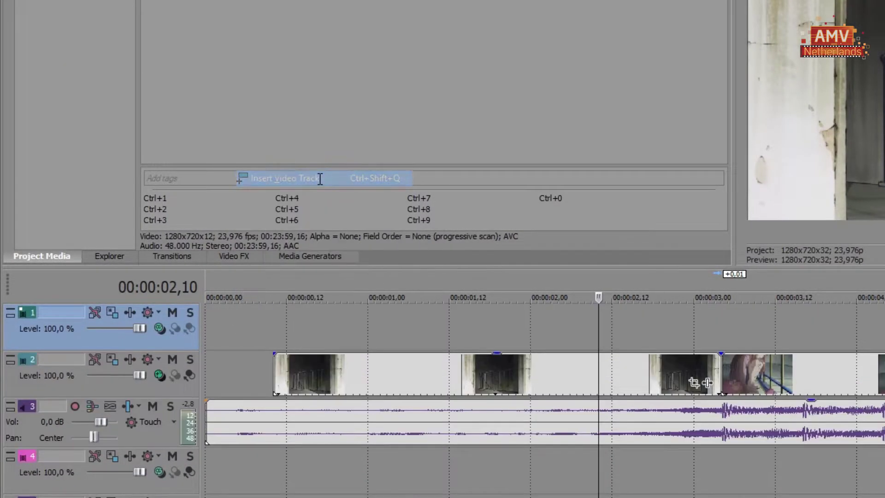
pyautogui.click(159, 328)
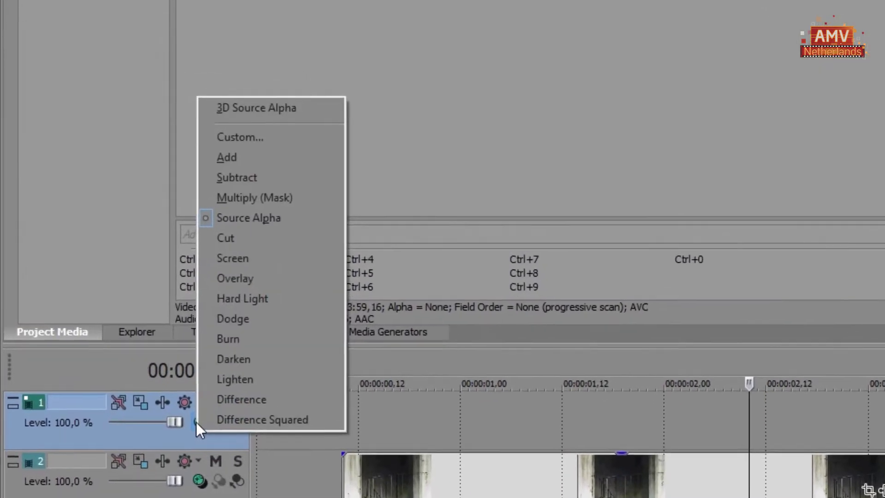
pyautogui.click(256, 156)
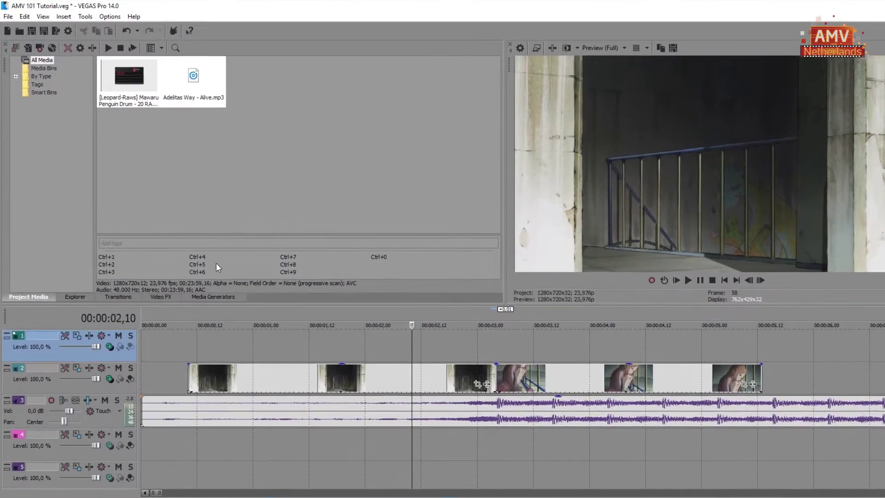
# Place a white Solid Color event on the new video track, starting shortly before the cut between the two clips, and keep its default settings.
pyautogui.click(195, 271)
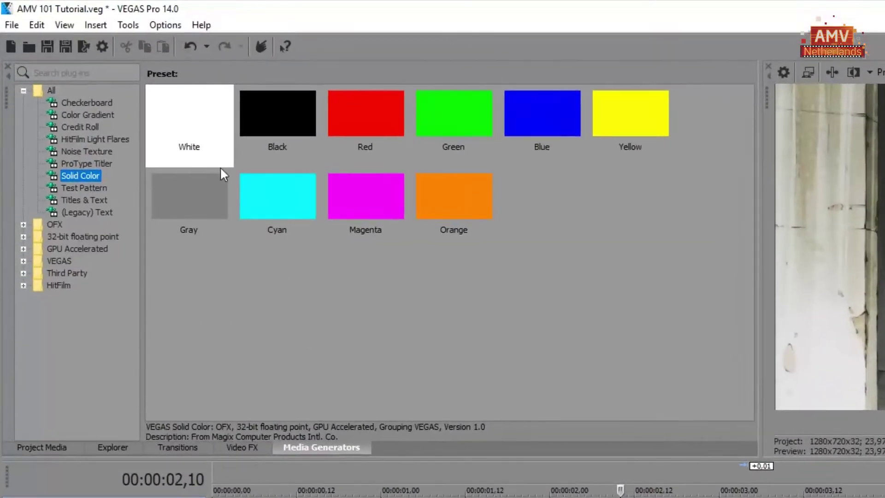
pyautogui.click(181, 117)
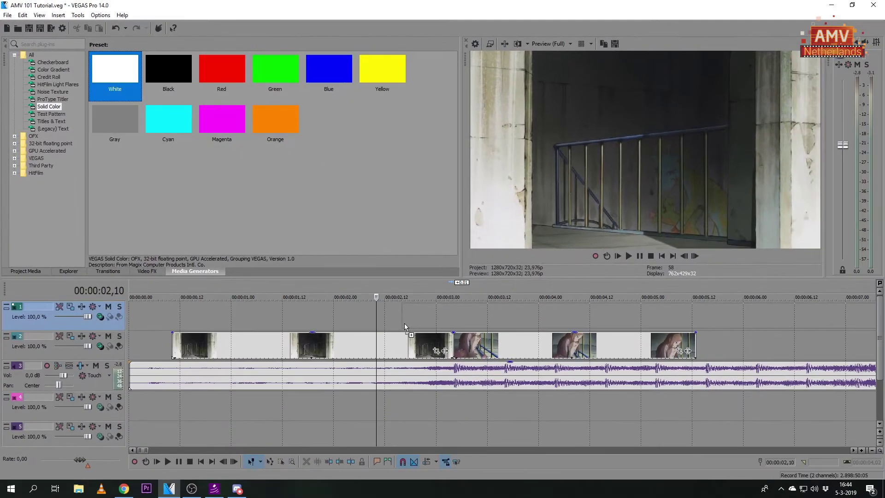
pyautogui.moveTo(405, 324); pyautogui.dragTo(404, 324)
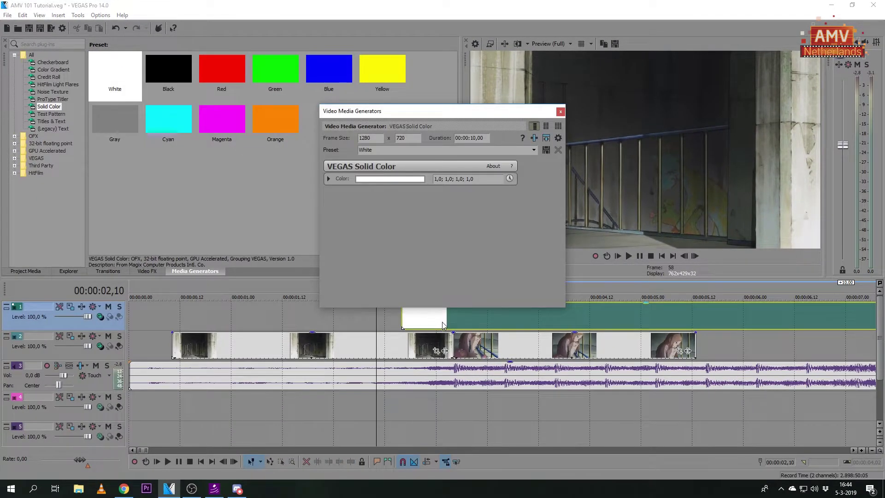
pyautogui.click(560, 111)
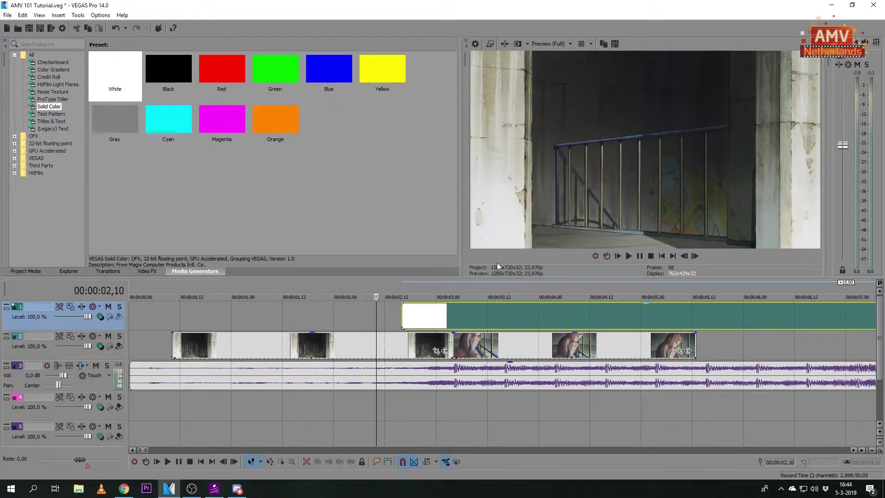
# Trim the start of the white solid color event to 00:00:02,18, ten frames before the cut.
pyautogui.click(452, 324)
pyautogui.press('Left')
pyautogui.press('Left')
pyautogui.press('Left')
pyautogui.press('Left')
pyautogui.press('Left')
pyautogui.press('Left')
pyautogui.press('Left')
pyautogui.press('Left')
pyautogui.press('Left')
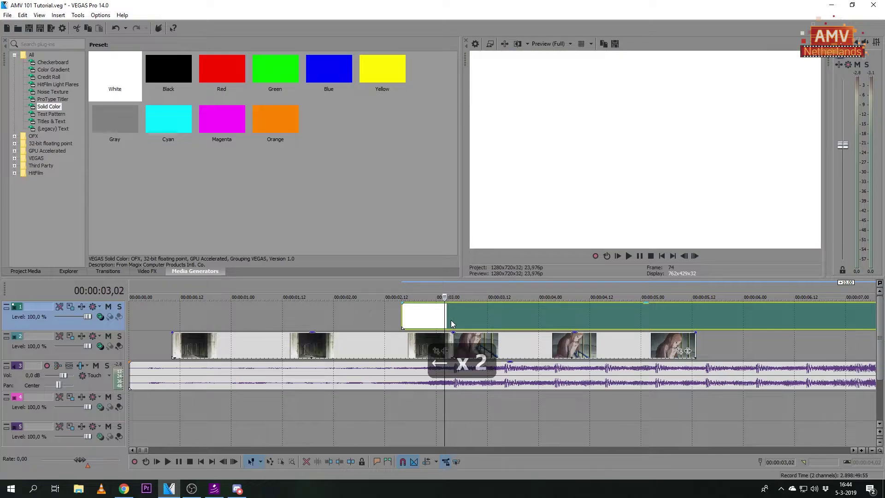
pyautogui.press('Left')
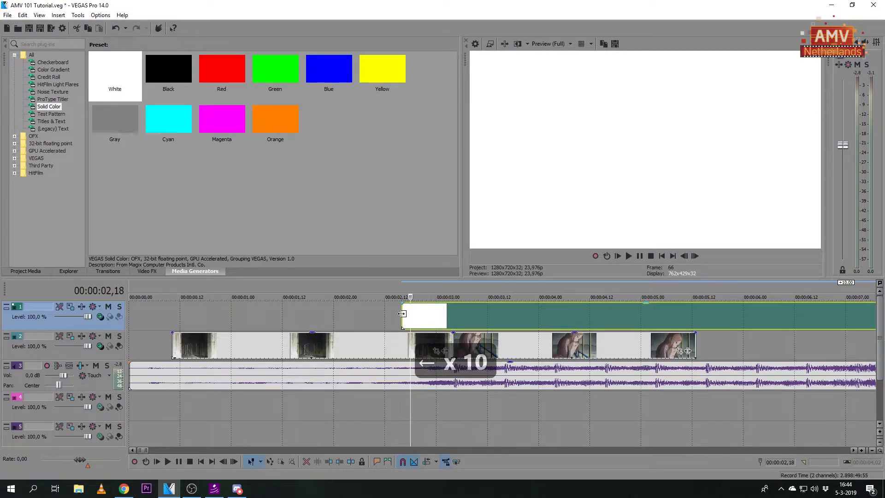
pyautogui.moveTo(405, 315); pyautogui.dragTo(410, 315)
# Split the white event at about 00:00:03,14, ten frames after the cut, and delete the remainder.
pyautogui.press('Right')
pyautogui.press('Right')
pyautogui.press('Right')
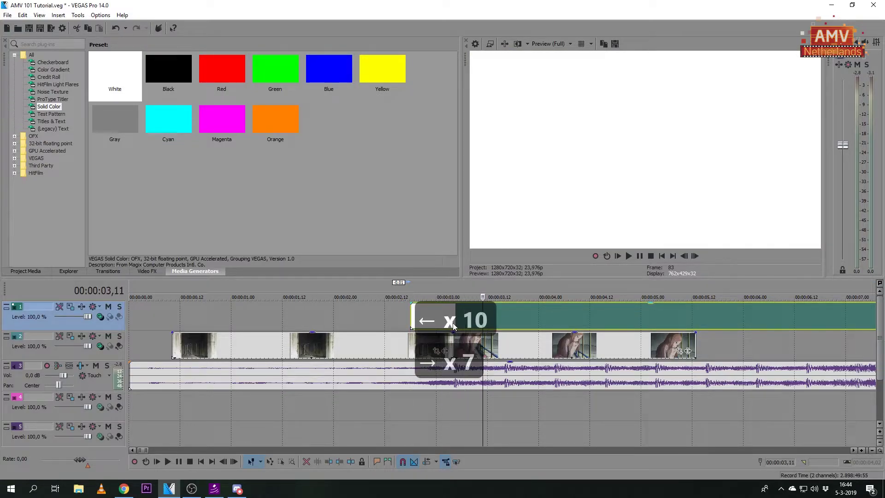
pyautogui.press('Right')
pyautogui.press('Right')
pyautogui.press('Right')
pyautogui.press('s')
pyautogui.press('Delete')
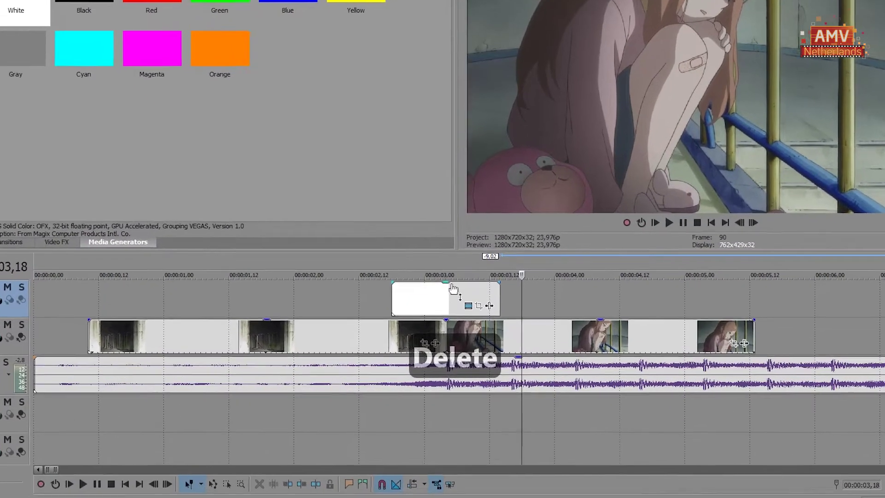
# Lower the opacity of the white solid color event to roughly a third.
pyautogui.moveTo(457, 303); pyautogui.dragTo(458, 309)
pyautogui.moveTo(442, 261)
pyautogui.mouseDown()
pyautogui.moveTo(447, 285)
pyautogui.moveTo(440, 275)
pyautogui.mouseUp()
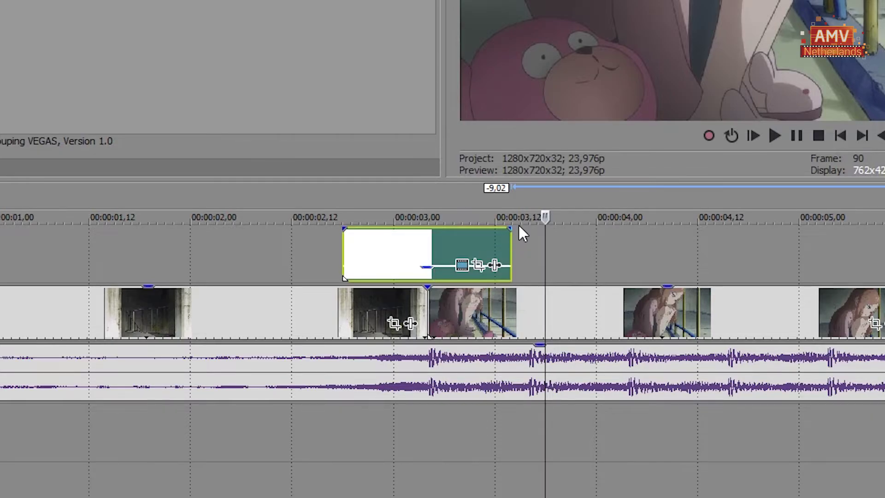
# Fade the white solid color event in up to the cut and out from the cut to its end, and play back the transition.
pyautogui.moveTo(510, 228); pyautogui.dragTo(429, 245)
pyautogui.moveTo(347, 231); pyautogui.dragTo(421, 247)
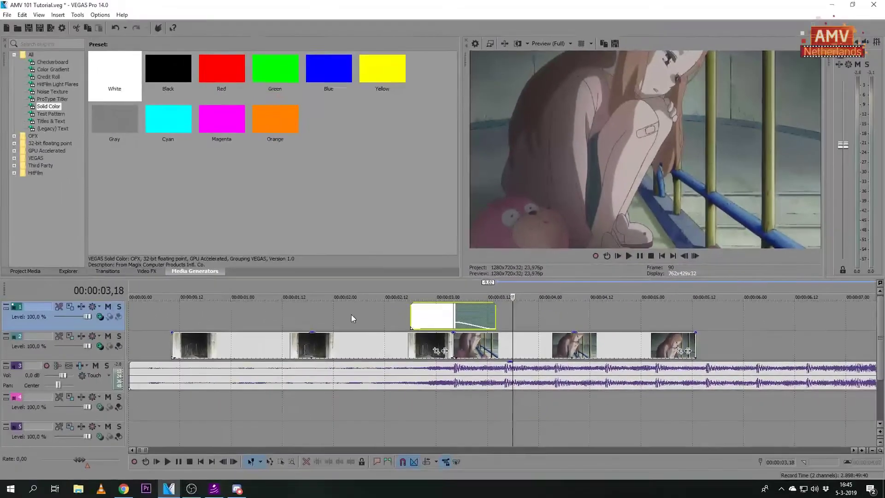
pyautogui.click(299, 289)
pyautogui.press('space')
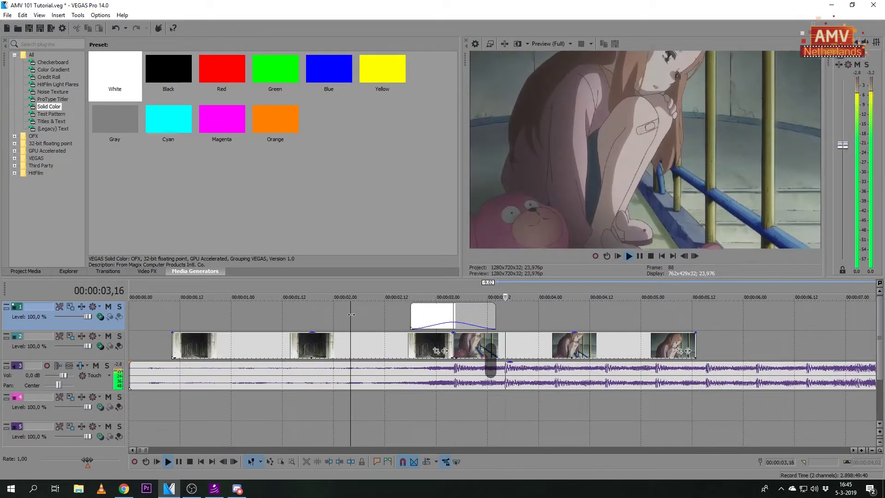
pyautogui.press('space')
# Trim the white event's start to about five frames before the cut, extend its end to about 00:00:03,22 with a fade-out from the cut, and preview.
pyautogui.moveTo(450, 311); pyautogui.dragTo(421, 315)
pyautogui.press('space')
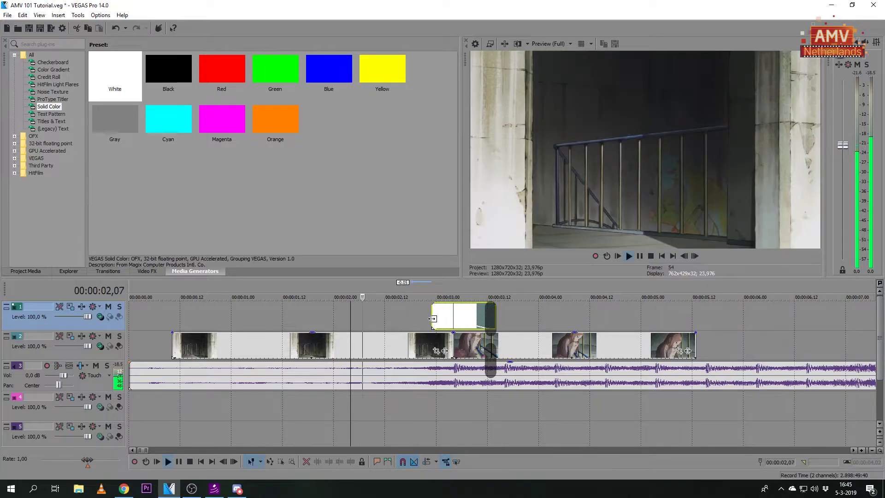
pyautogui.press('space')
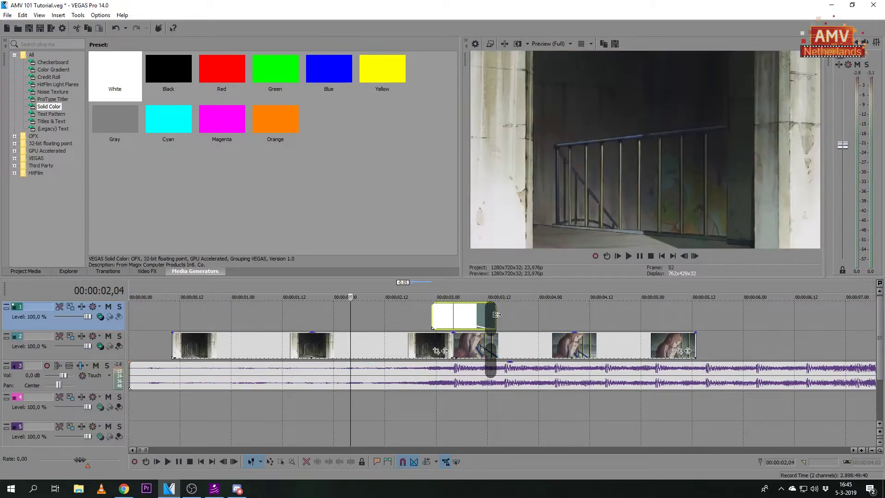
pyautogui.moveTo(496, 317); pyautogui.dragTo(530, 317)
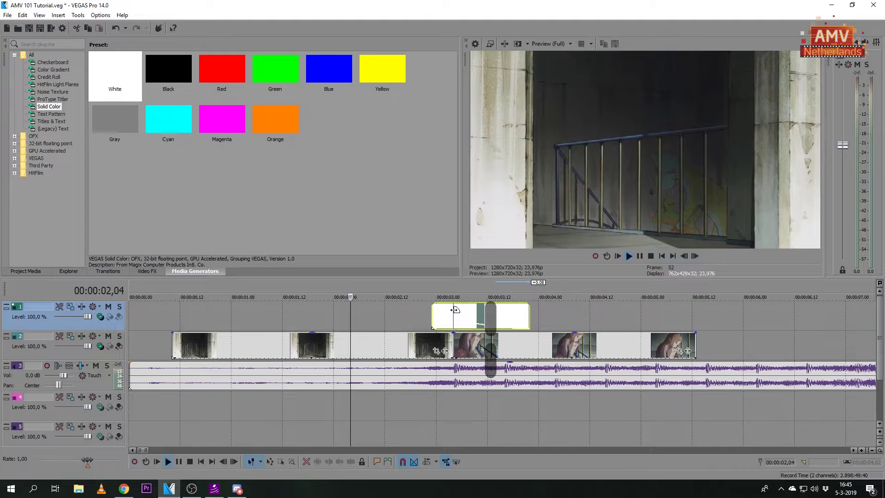
pyautogui.press('space')
pyautogui.press('space')
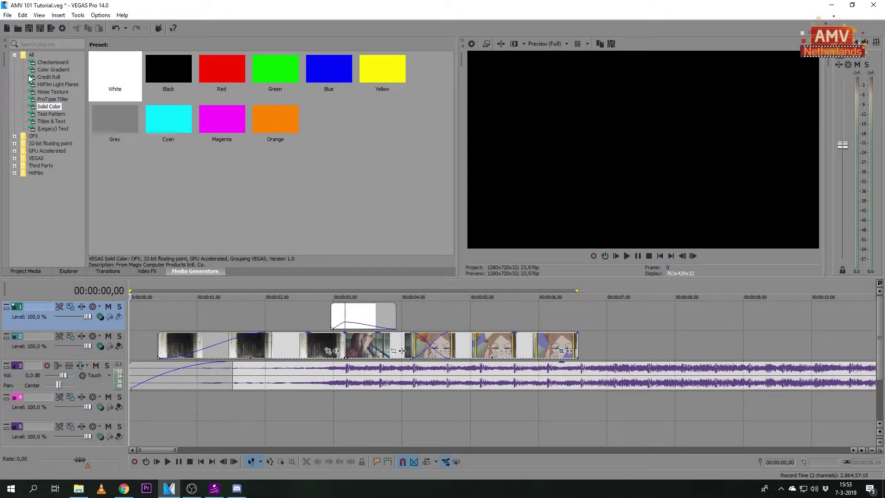
# Open the Render As settings for the project and select the Video for Windows (*.avi) output format.
pyautogui.click(8, 15)
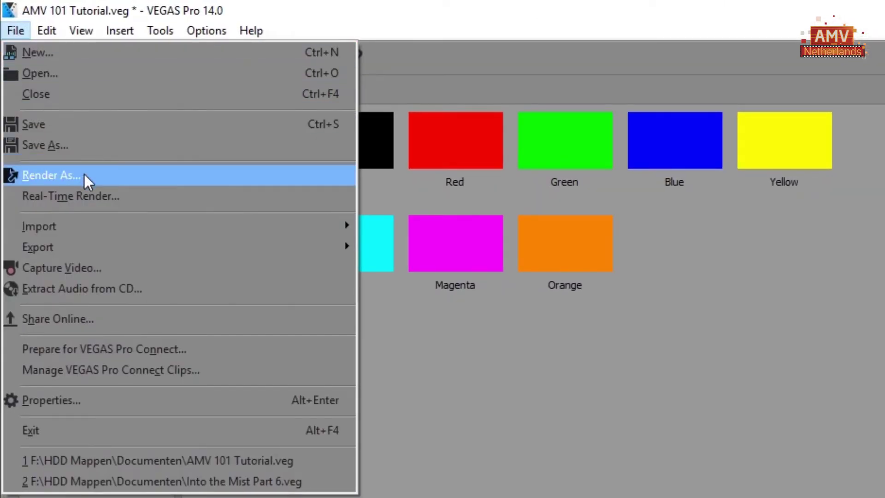
pyautogui.click(86, 180)
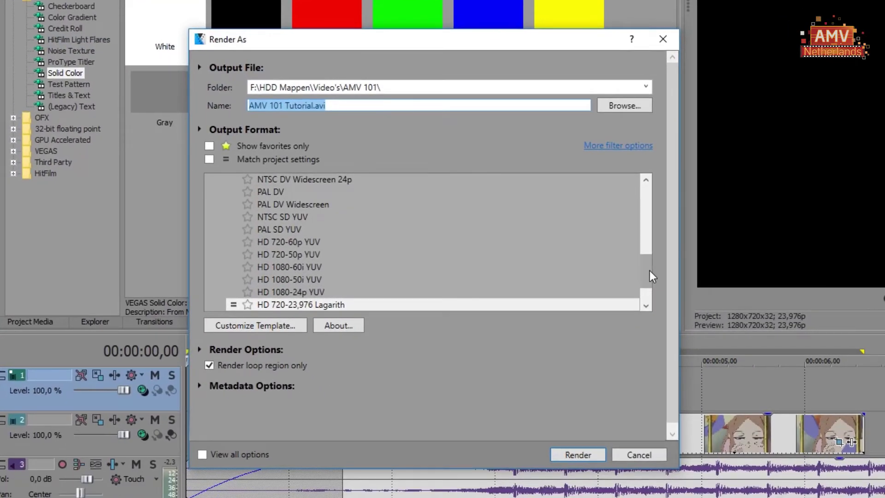
pyautogui.moveTo(653, 276); pyautogui.dragTo(649, 243)
pyautogui.click(304, 266)
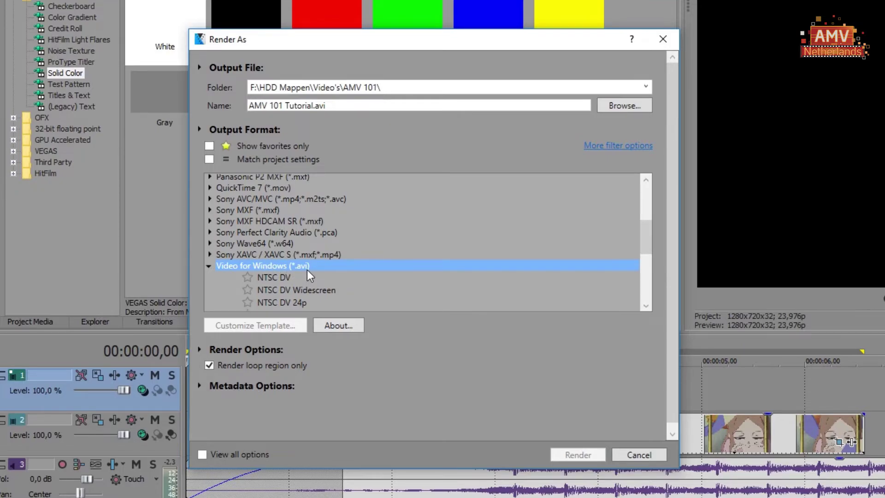
# Try customizing the HD 1080-24p YUV template with a 29,970 (NTSC) frame rate, and discard the custom settings.
pyautogui.moveTo(638, 229); pyautogui.dragTo(644, 278)
pyautogui.click(301, 249)
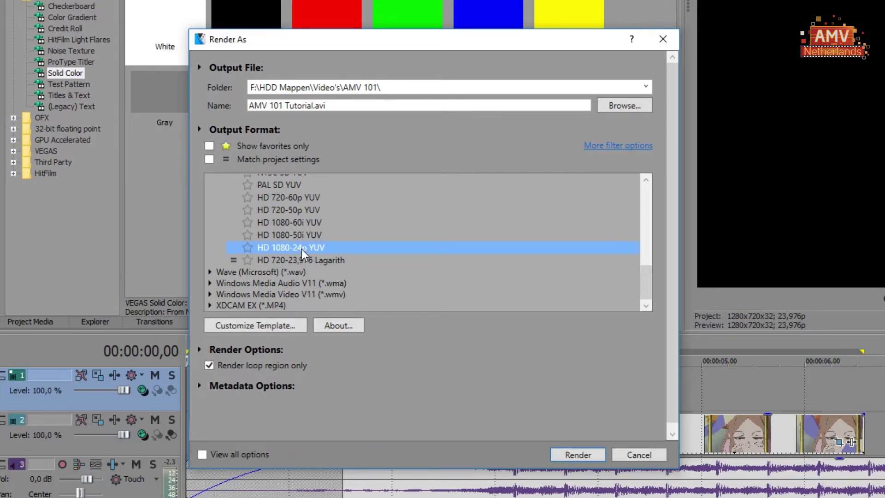
pyautogui.click(259, 326)
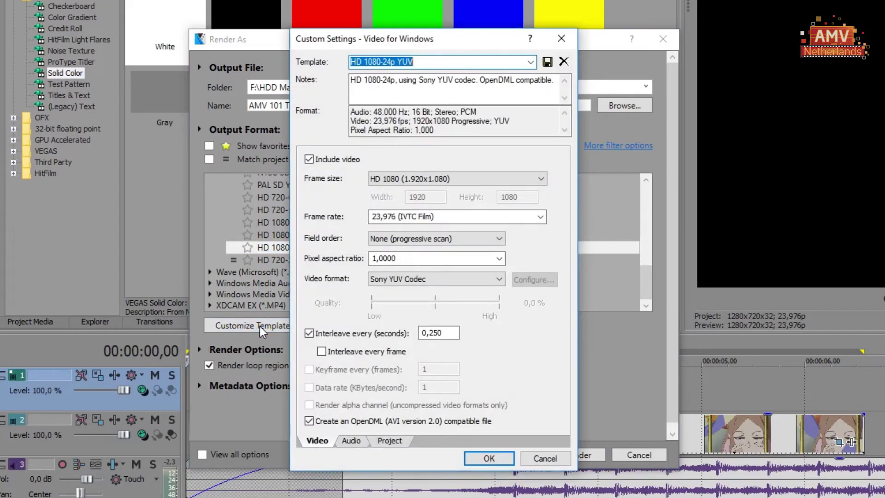
pyautogui.click(399, 218)
pyautogui.click(544, 216)
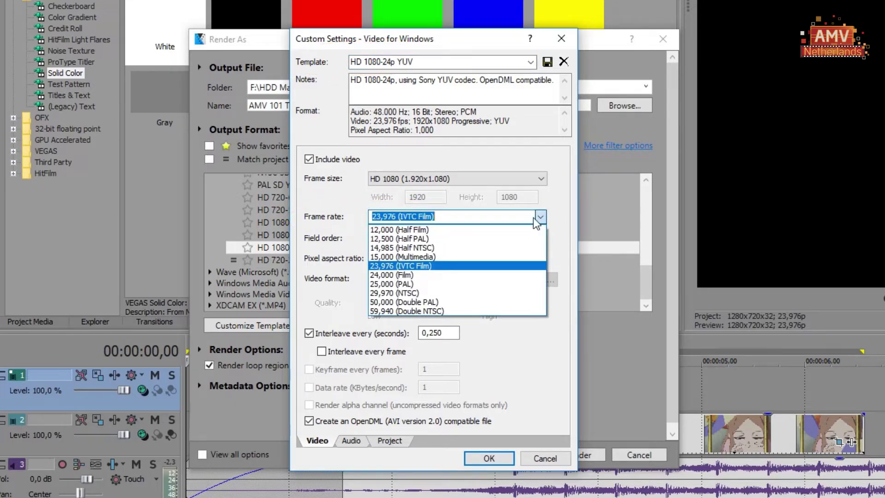
pyautogui.click(426, 292)
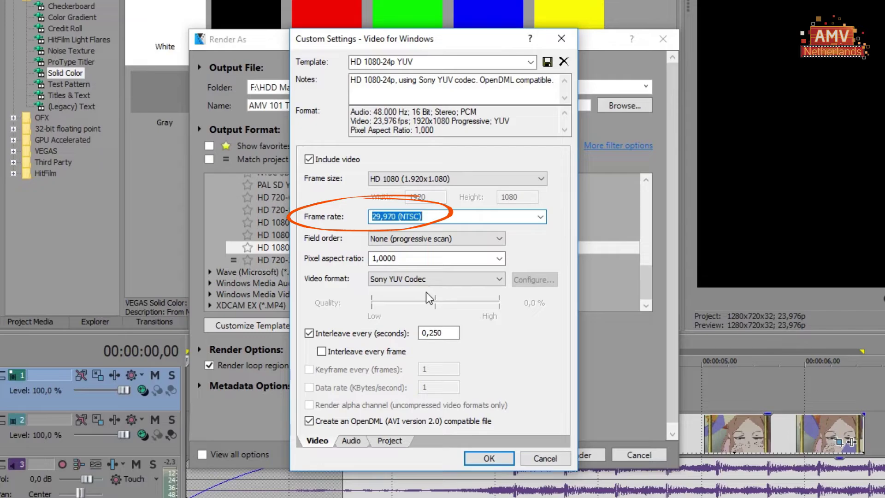
pyautogui.click(550, 458)
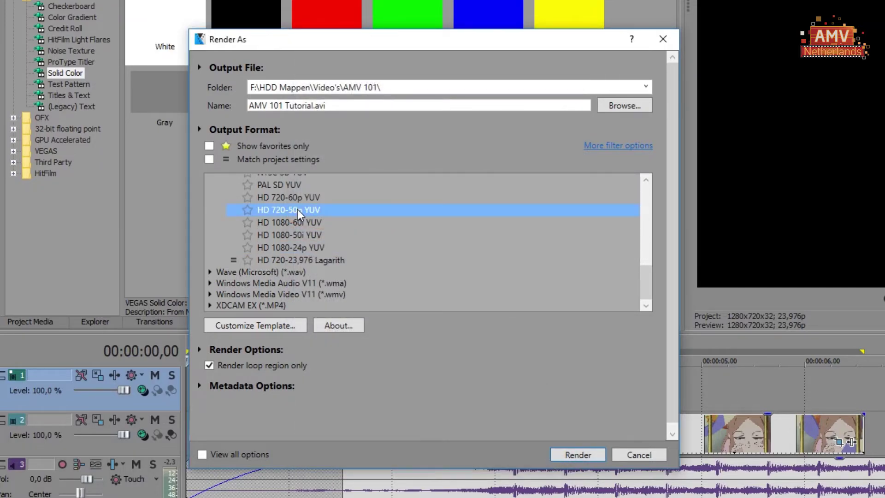
# Customize the HD 720-50p YUV template to a 23,976 (IVTC Film) frame rate and render the loop region as AMV 101 Tutorial.avi.
pyautogui.click(256, 324)
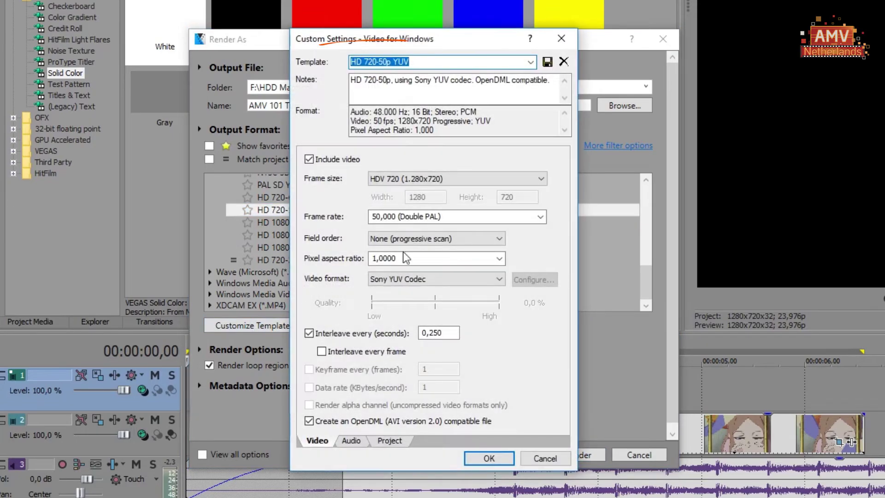
pyautogui.click(540, 217)
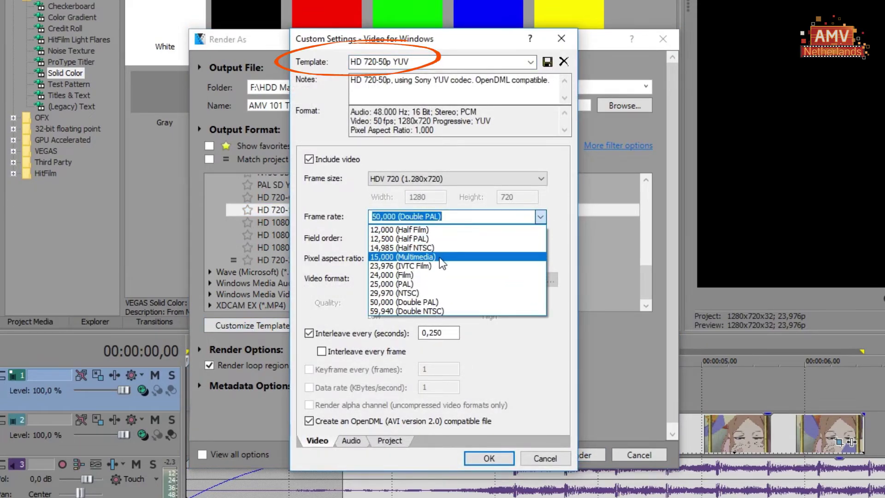
pyautogui.click(433, 253)
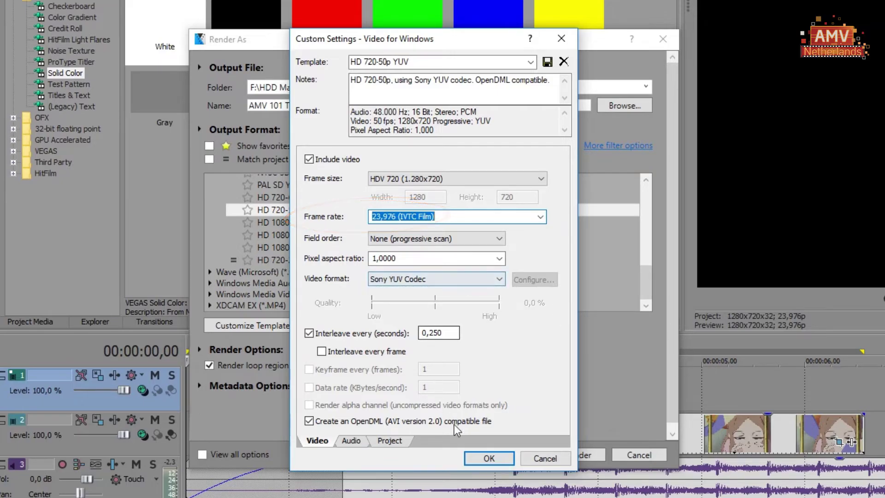
pyautogui.click(490, 458)
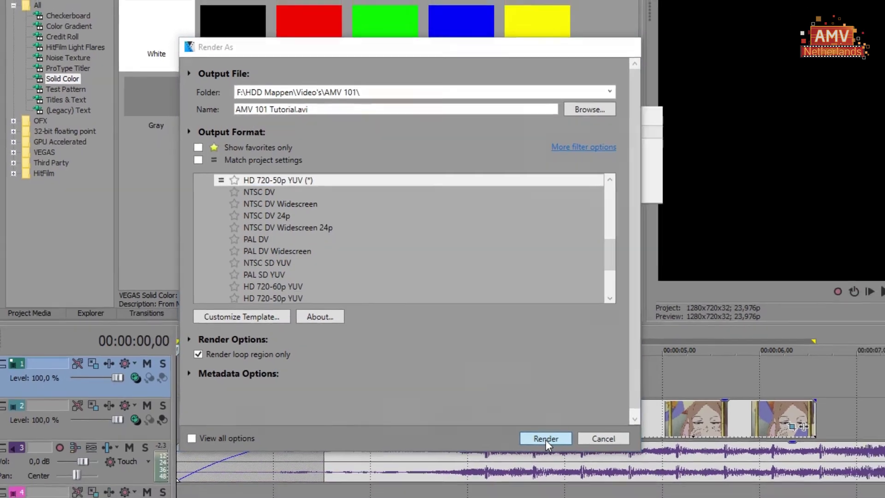
pyautogui.click(578, 455)
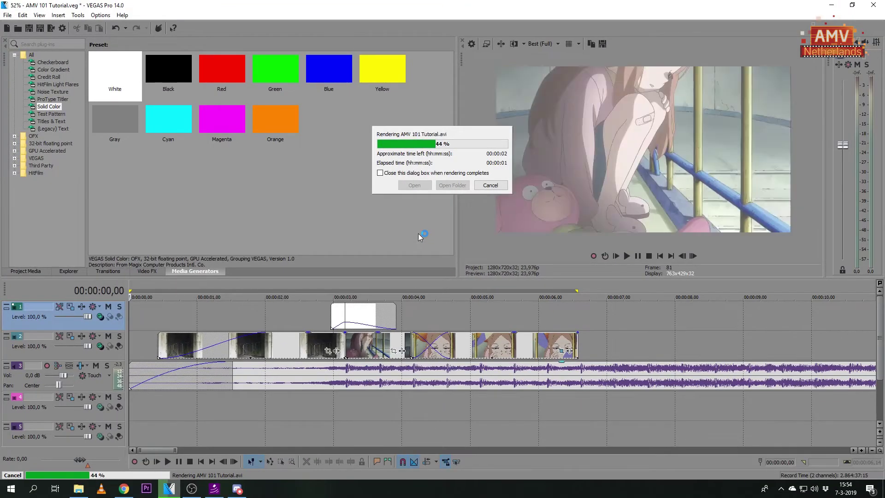